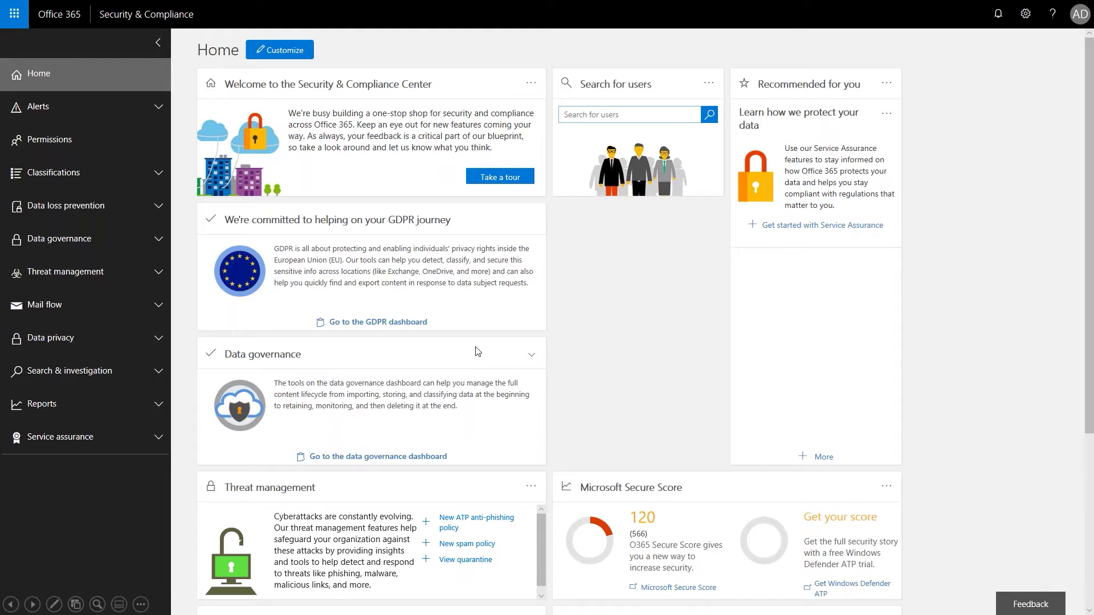
Step: From the GDPR dashboard, list all data subject request cases, showing the one active case
left_click(396, 322)
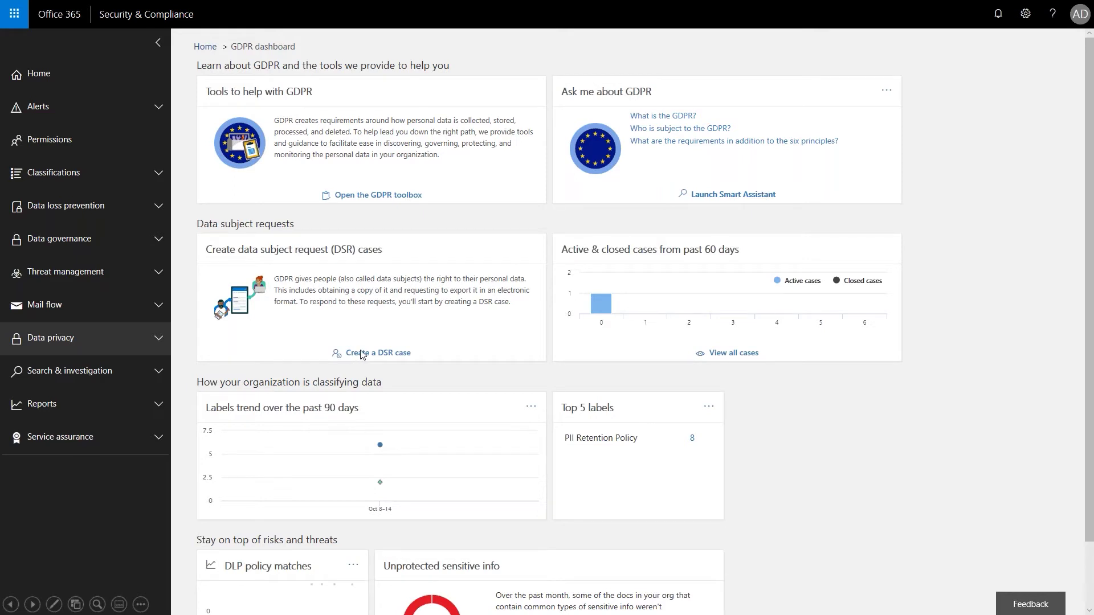
left_click(740, 354)
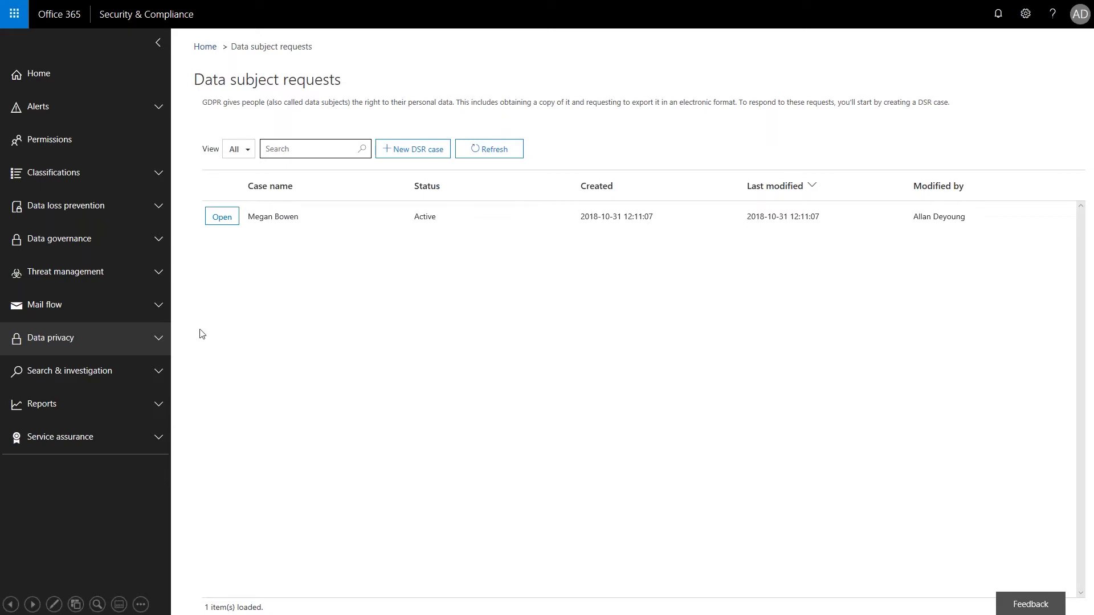
Step: Open the DSR case's saved search details, showing 426 items (249.73 MB) across 81 mailboxes
left_click(223, 218)
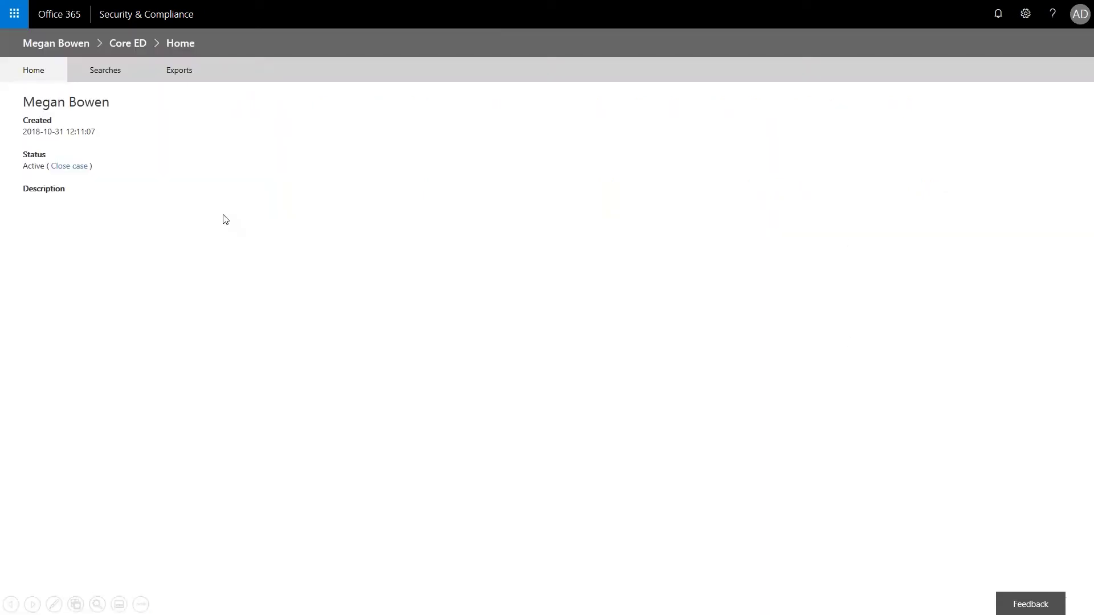
left_click(100, 70)
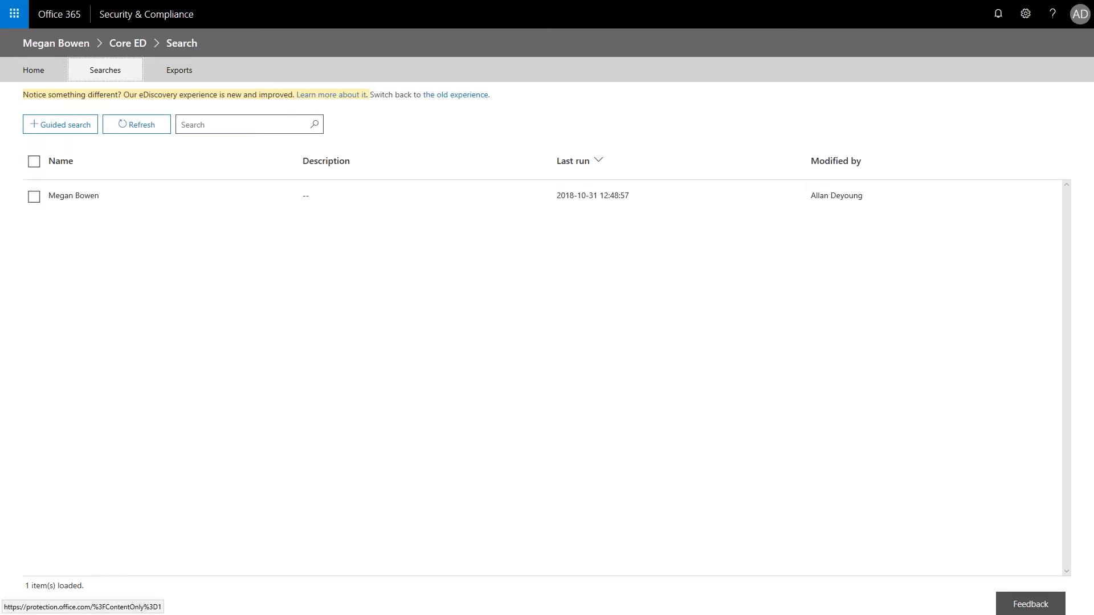
left_click(84, 200)
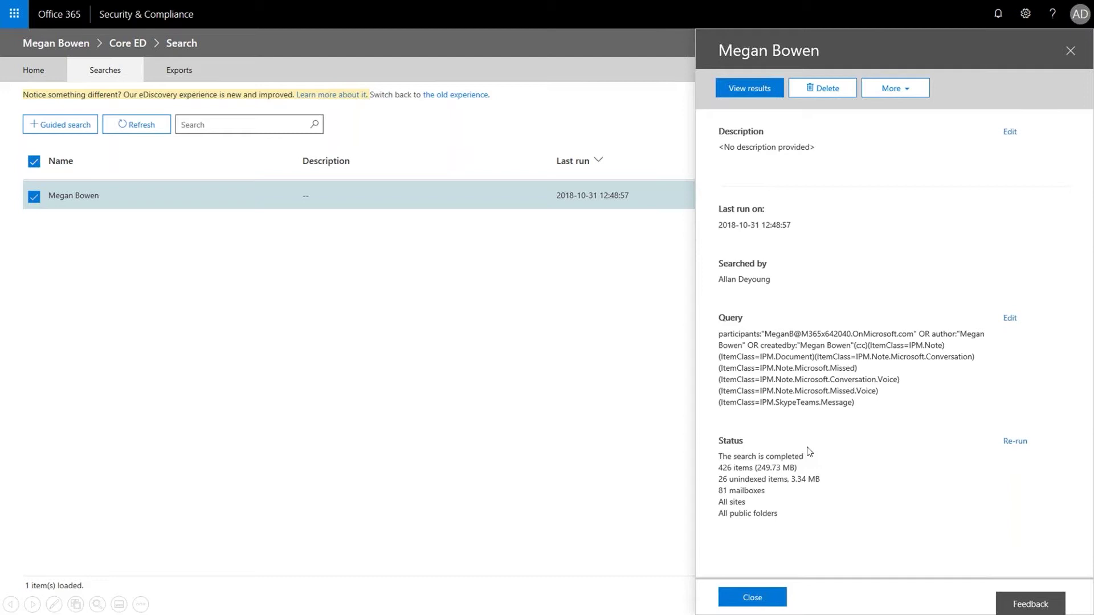
Step: Preview the saved search's results, 320 of 426 items sampled
left_click(747, 88)
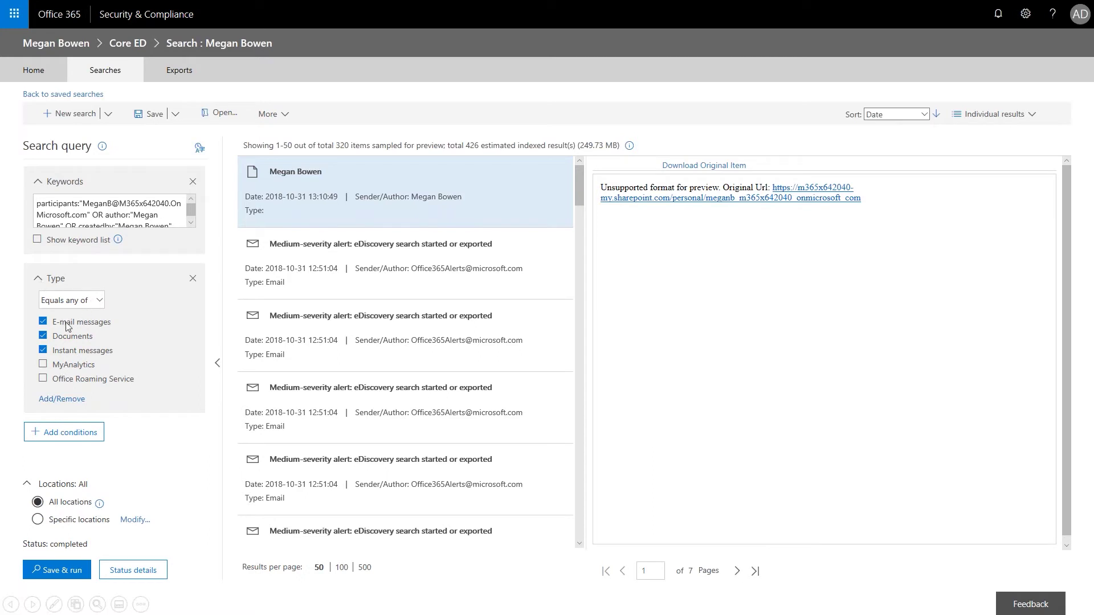
Step: Add Subject/Title and Sender conditions to the query, giving 441 estimated results
left_click(53, 438)
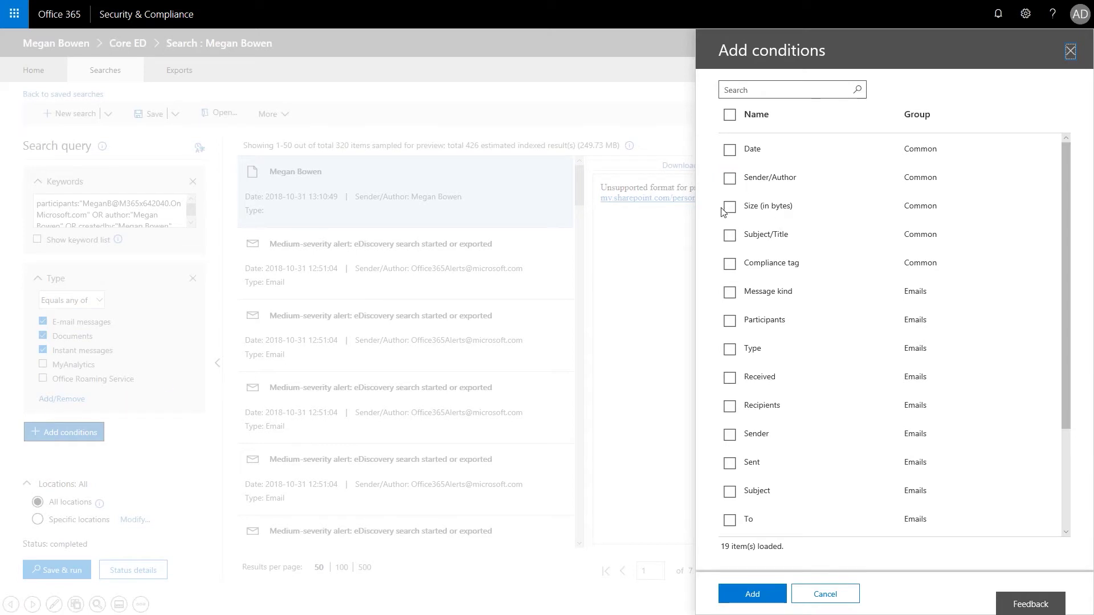
left_click(729, 236)
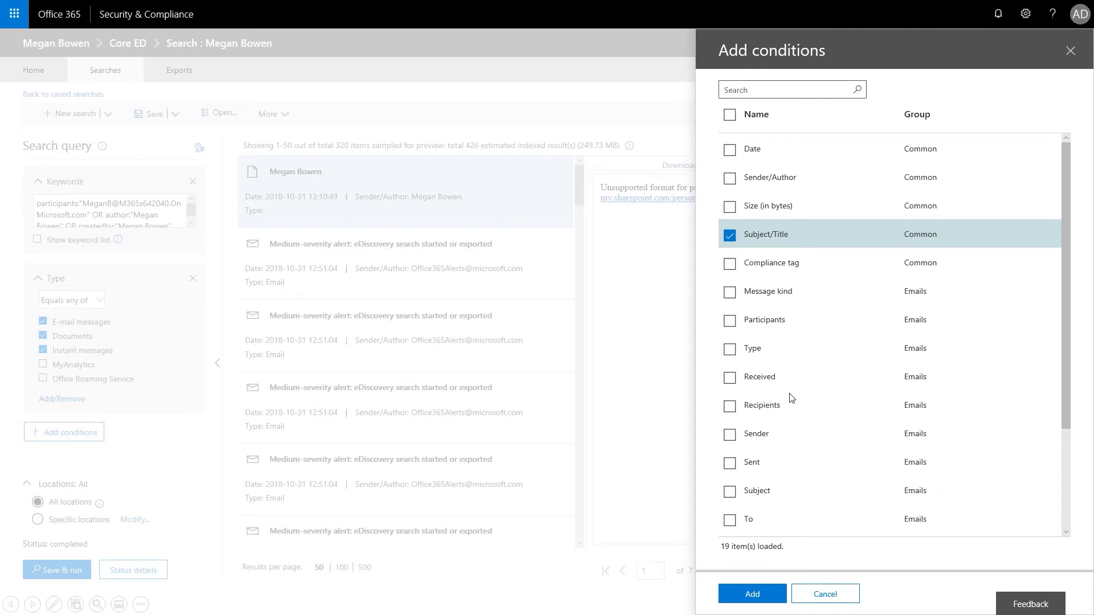
left_click(730, 435)
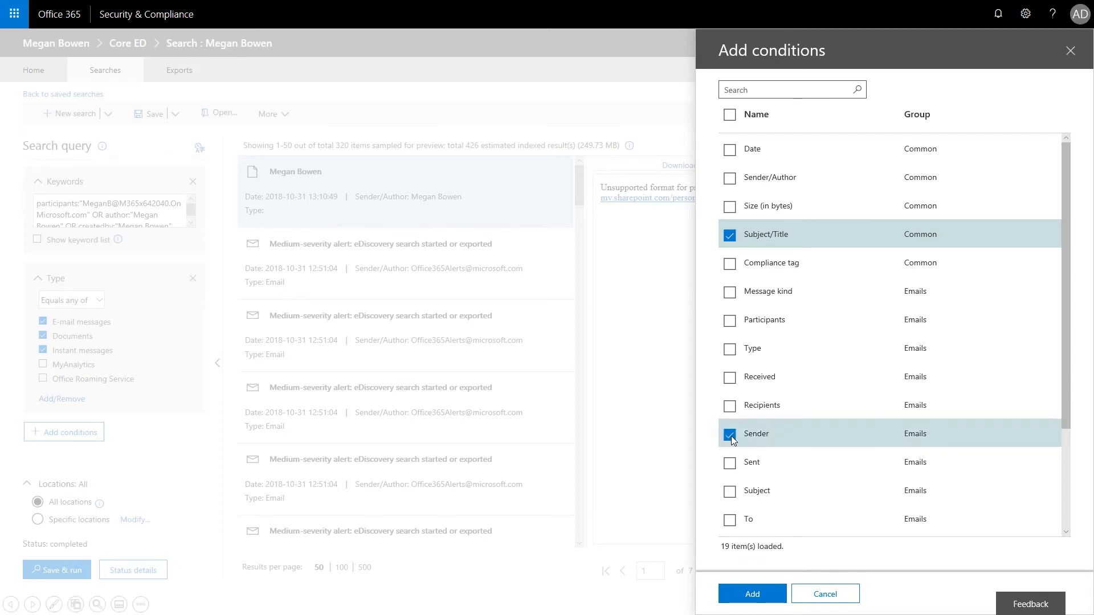
left_click(751, 594)
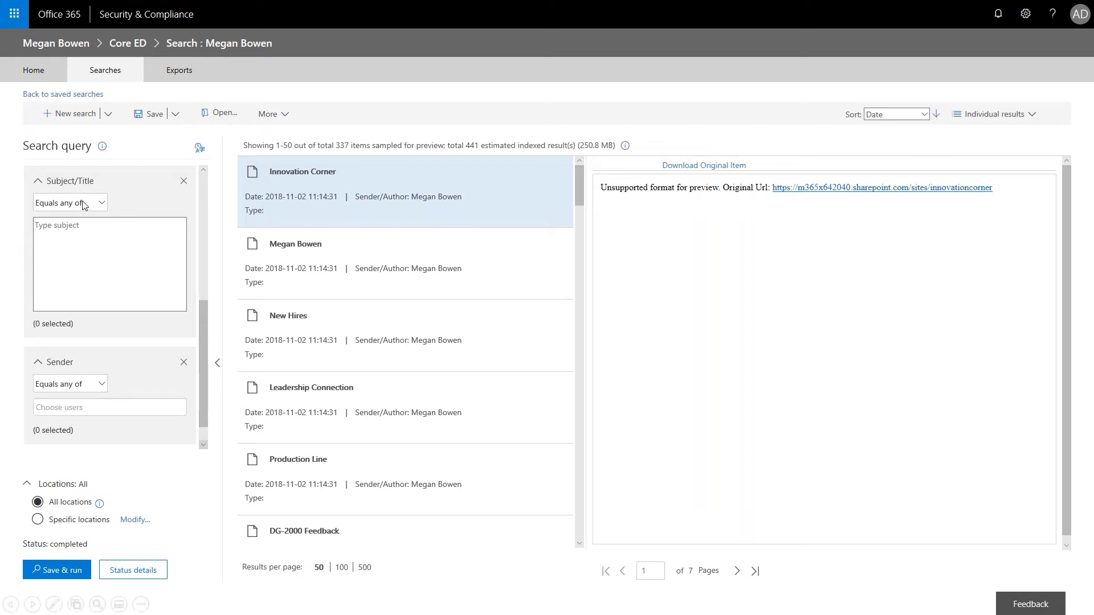
Step: Set Sender to Contains none of Azure, Office365Alerts, Planner and No-reply
key("Tab")
key("alt+Down")
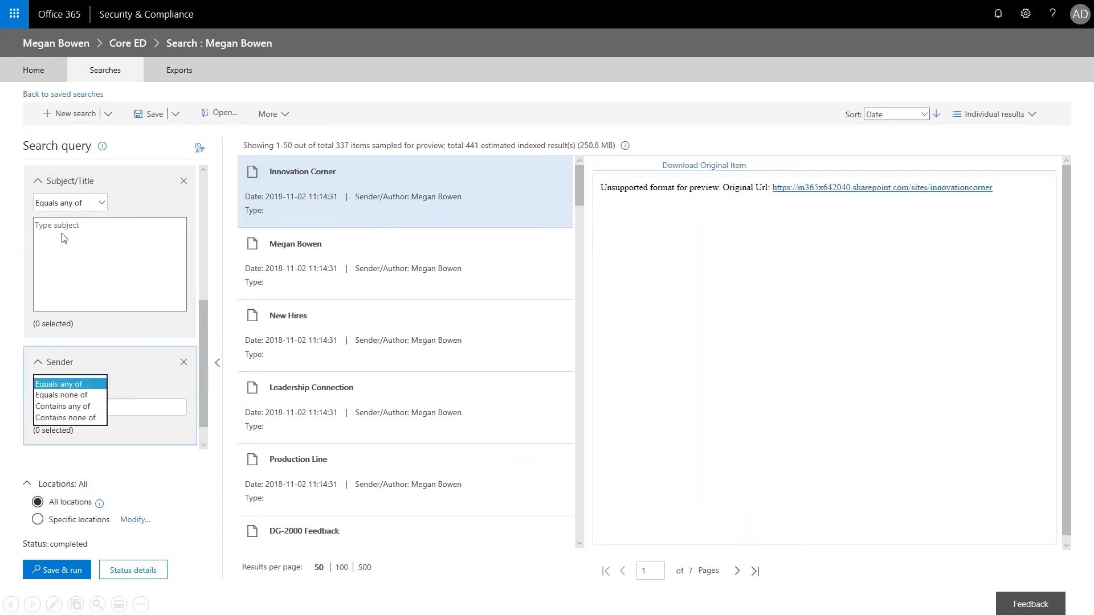
left_click(53, 416)
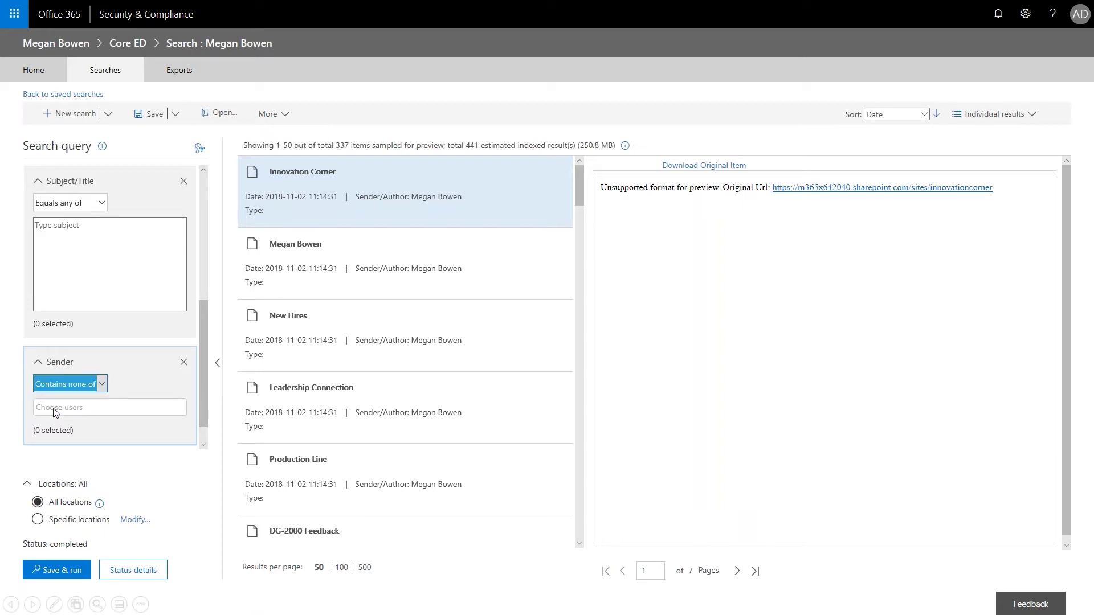
left_click(55, 408)
type("Azure")
key("Return")
type("Office365Alerts")
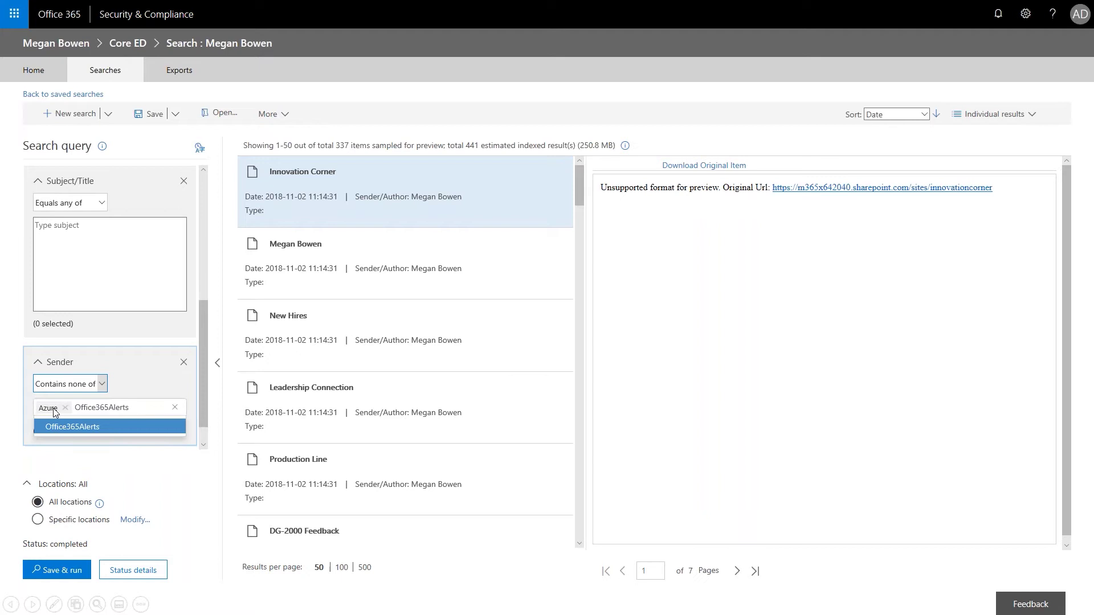
key("Return")
type("Planner")
key("Return")
type("No-reply")
key("Return")
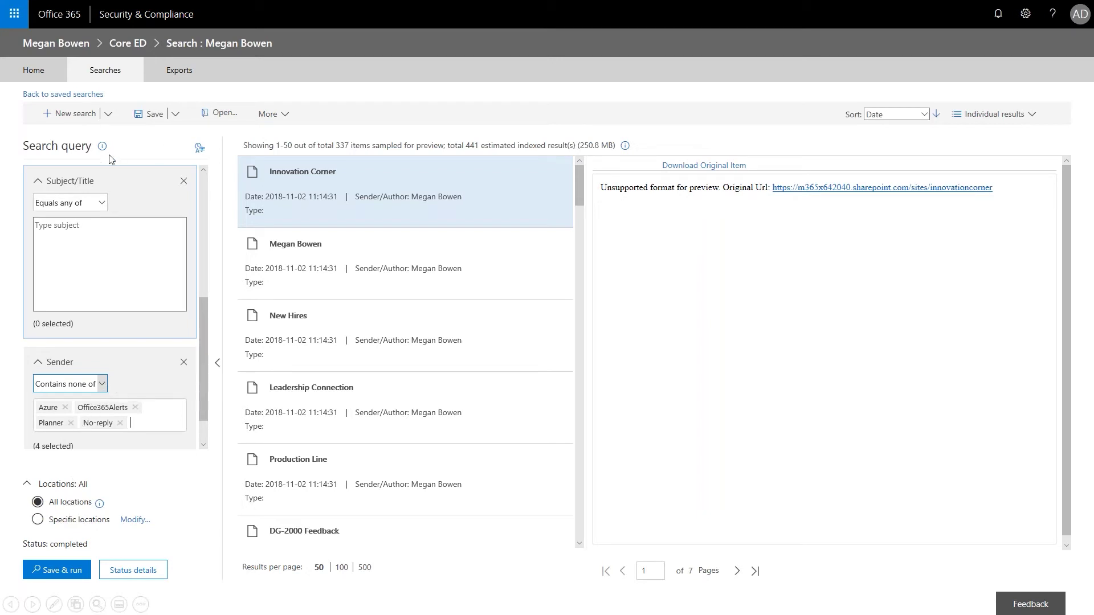
Step: Set Subject/Title to Contains none of Contract, Contracts, Patent, Patents, Mark 8, X1050, then save and rerun
left_click(91, 204)
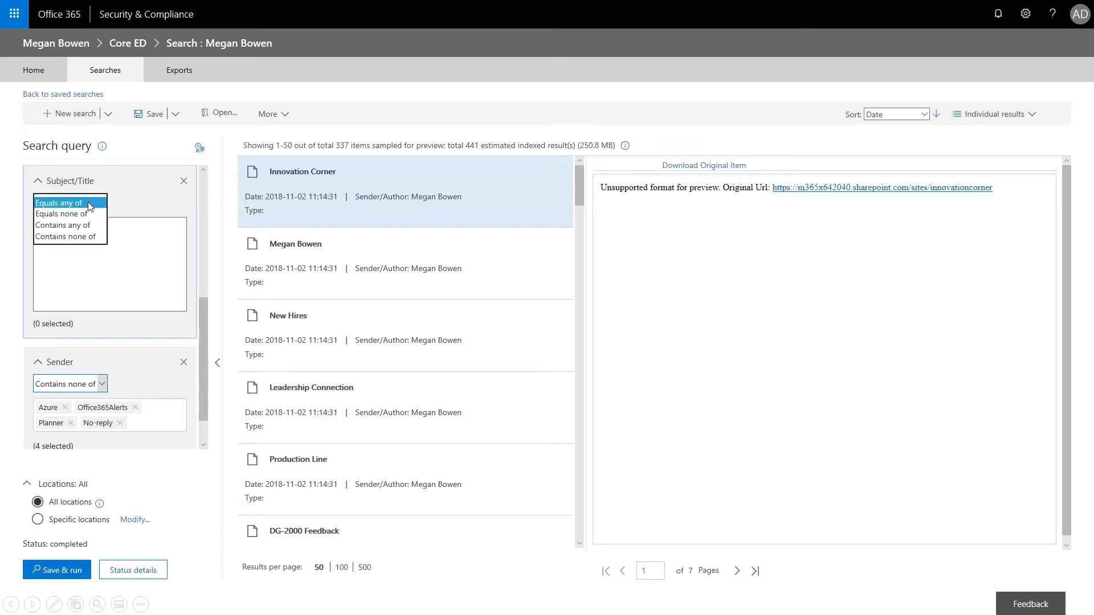
left_click(60, 238)
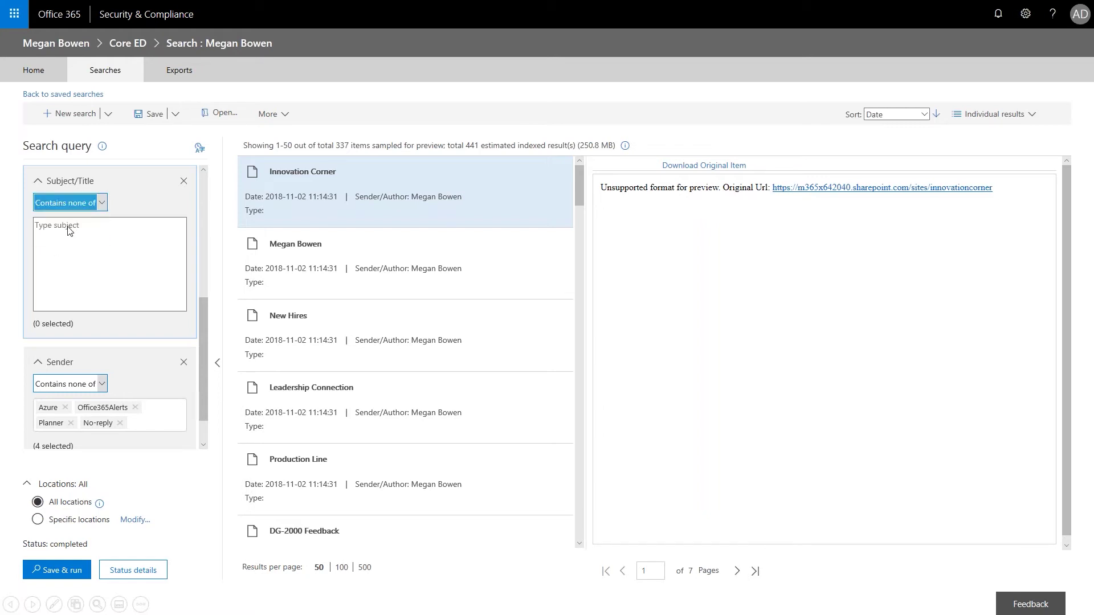
left_click(69, 226)
type("Contract Contracts Patent Patents Mark 8")
key("Return")
type("X1050")
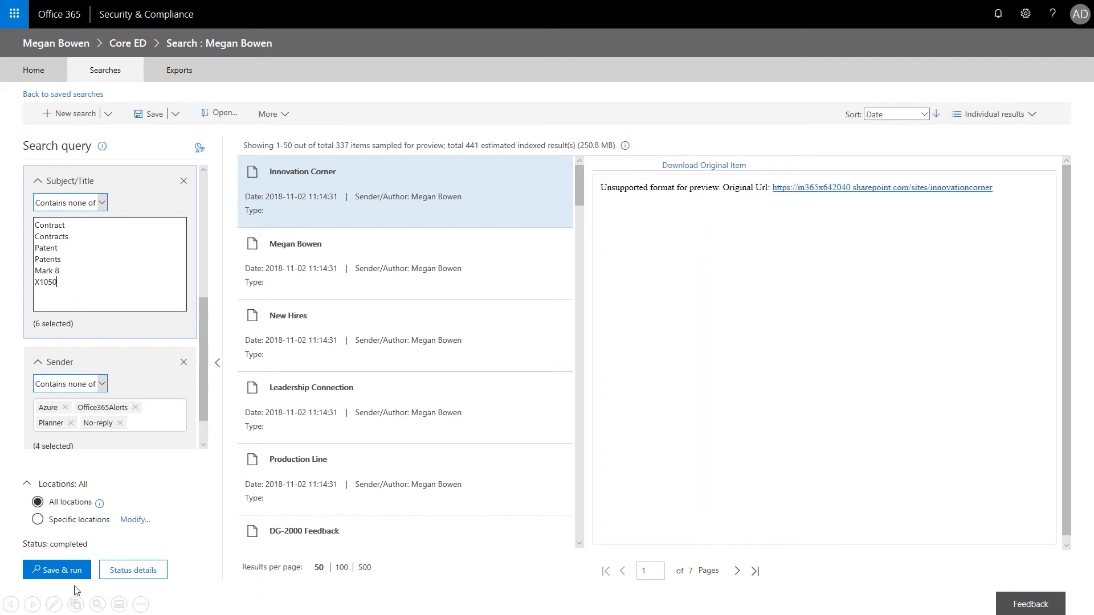
left_click(62, 571)
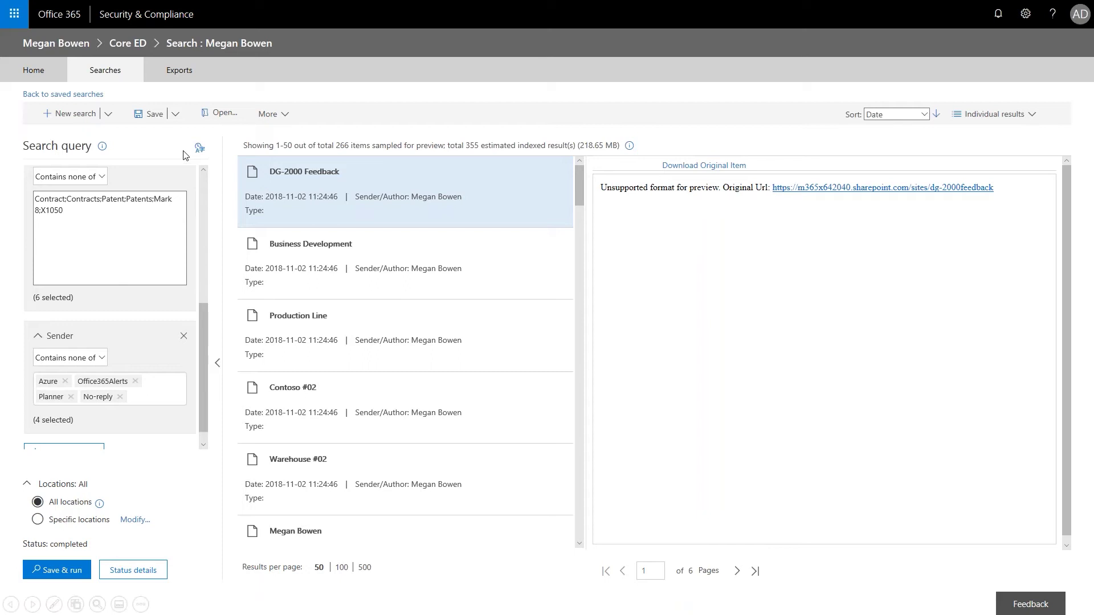
Step: Export results as one PST file with de-duplication, SharePoint versions and a zipped folder
left_click(281, 118)
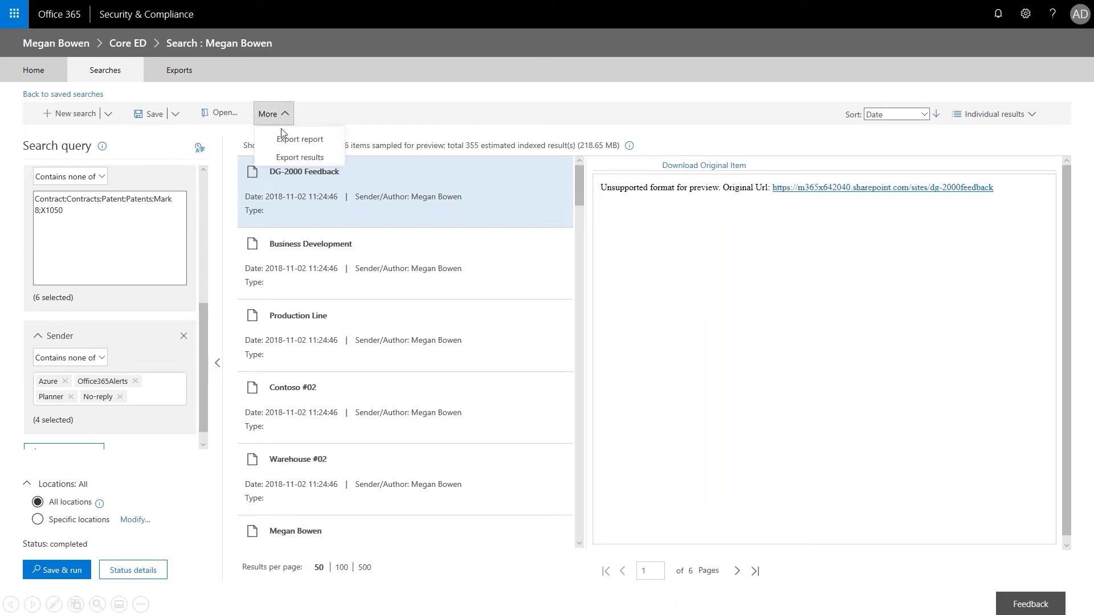
left_click(291, 160)
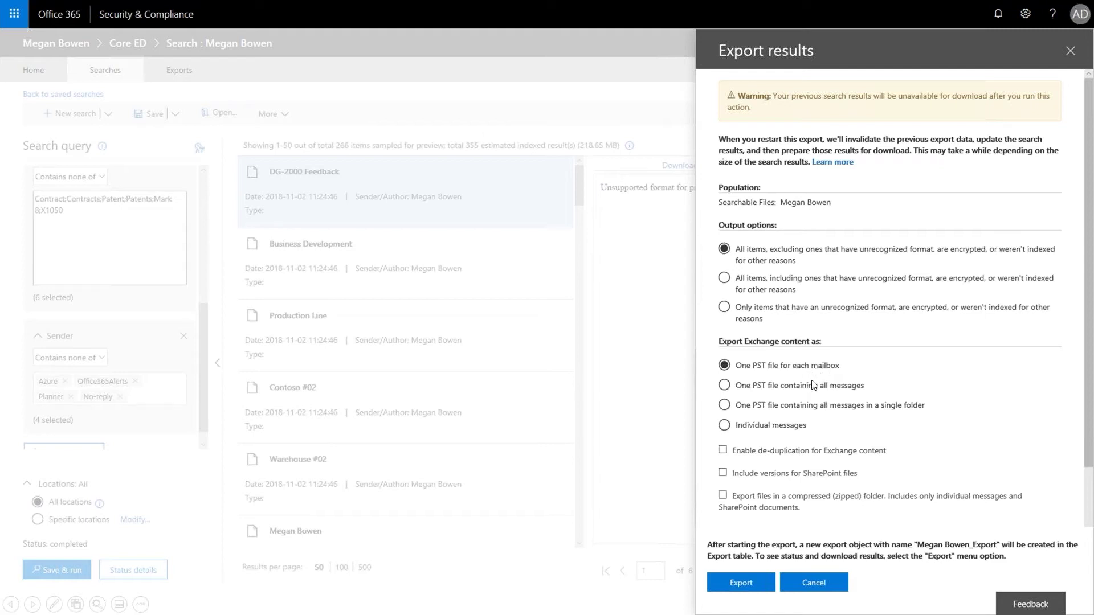
left_click(725, 385)
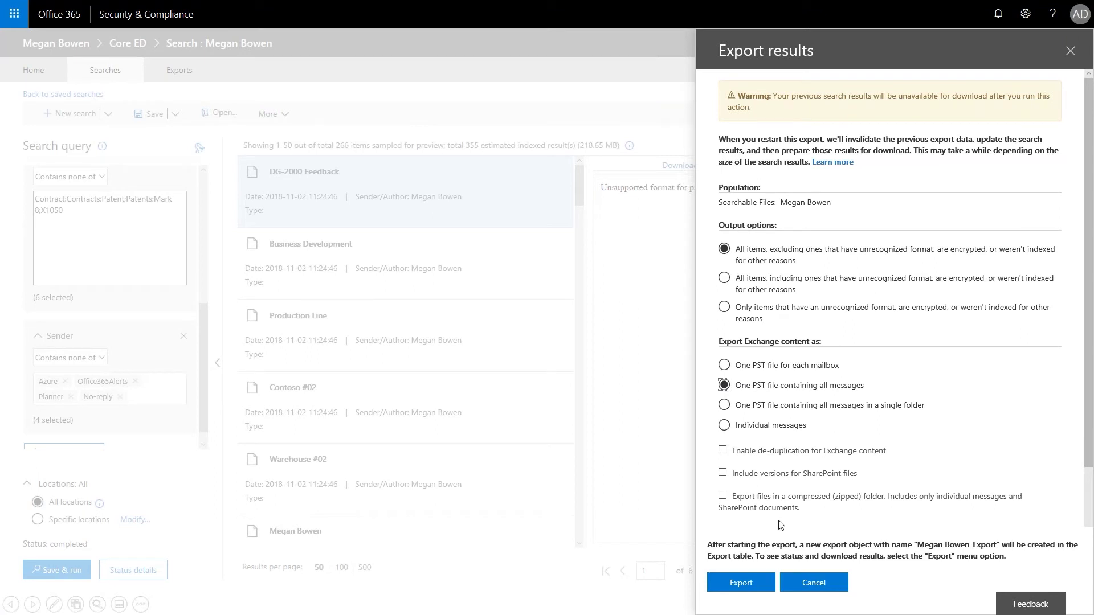
left_click(722, 450)
left_click(722, 473)
left_click(723, 496)
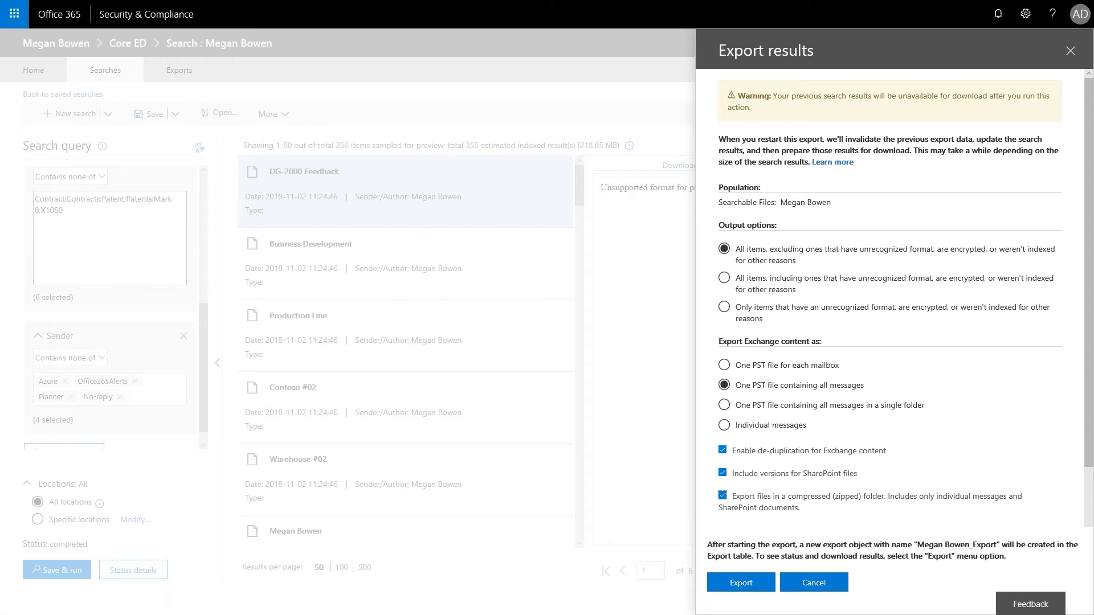
left_click(734, 582)
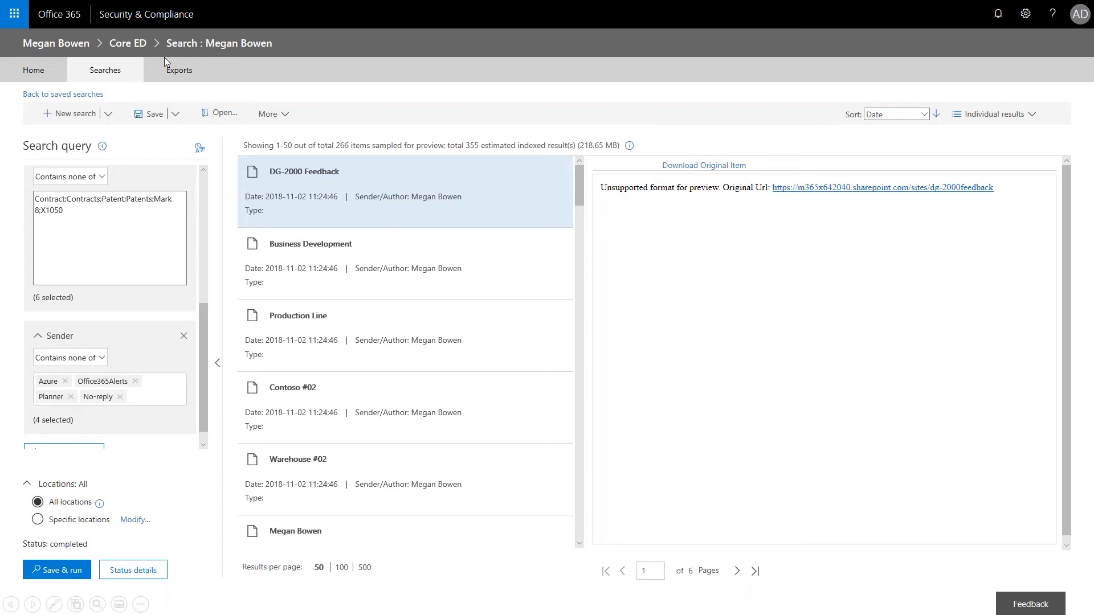
Step: Check the submitted export's details in the Exports list, then go back to the Home dashboard
left_click(182, 73)
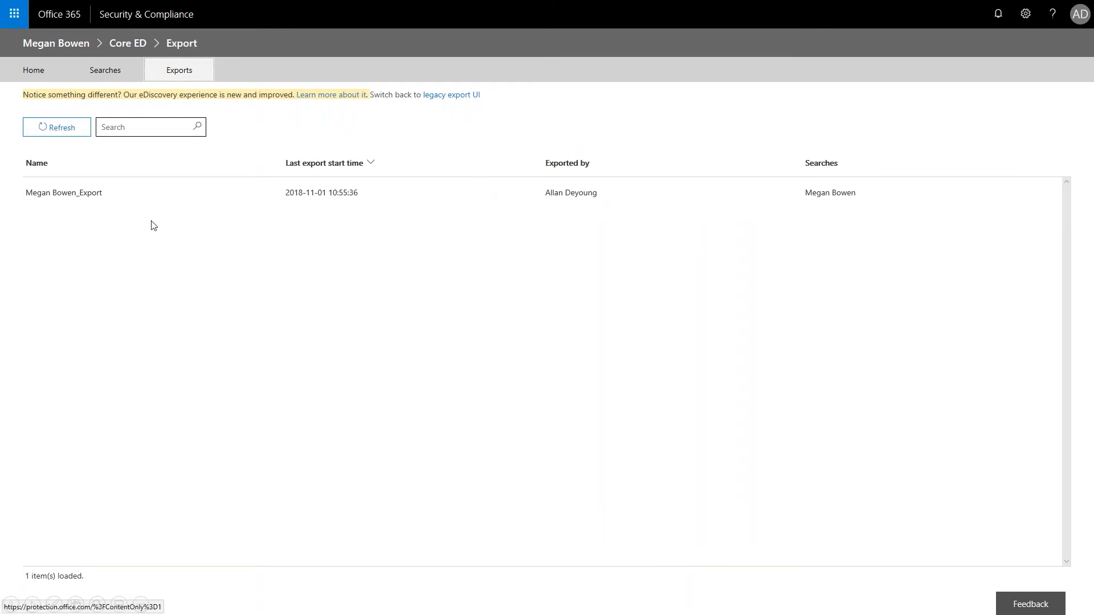
left_click(67, 196)
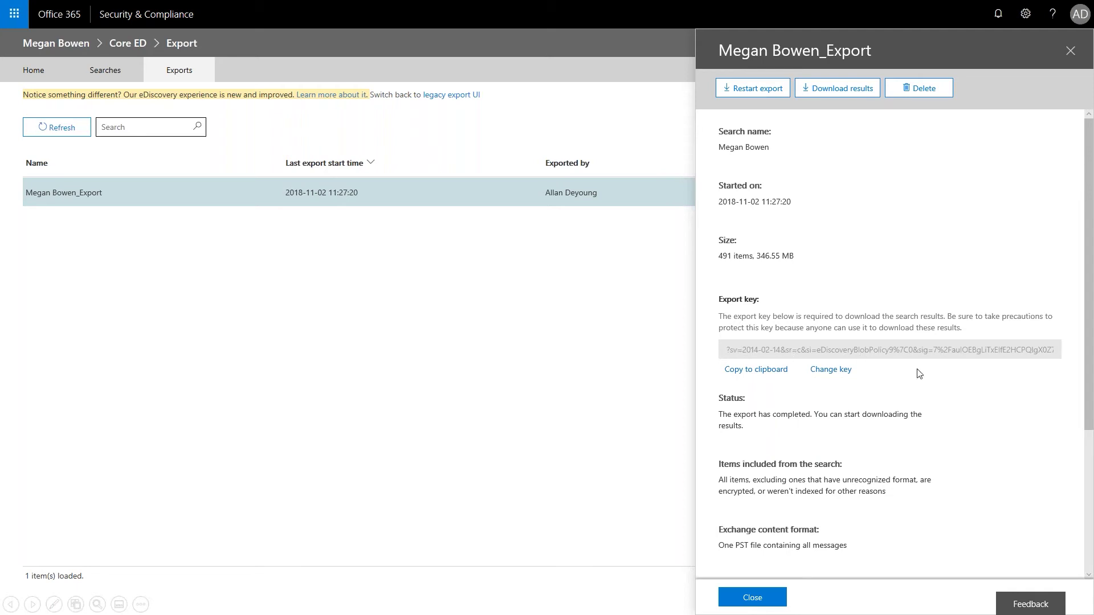
left_click(752, 597)
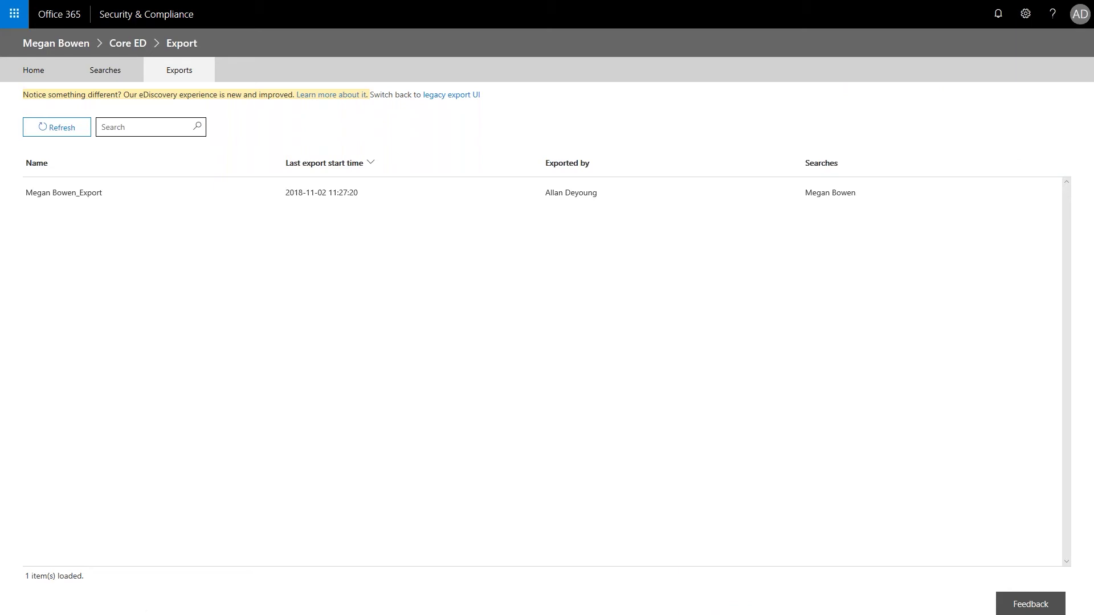
left_click(137, 14)
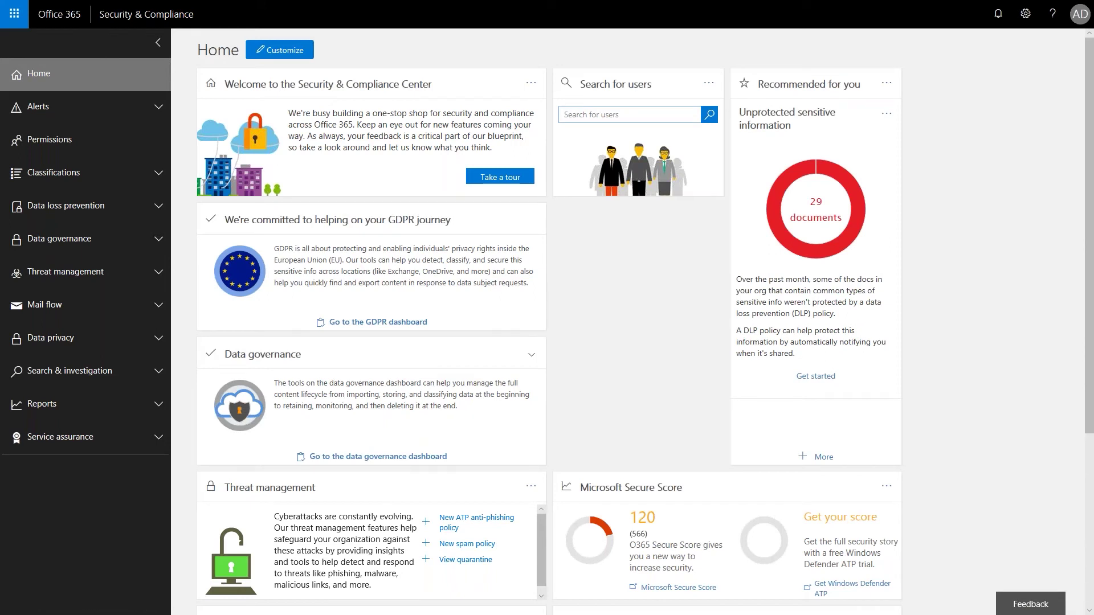
Step: Go to eDiscovery under Search & investigation to list the Sales Review case
left_click(70, 372)
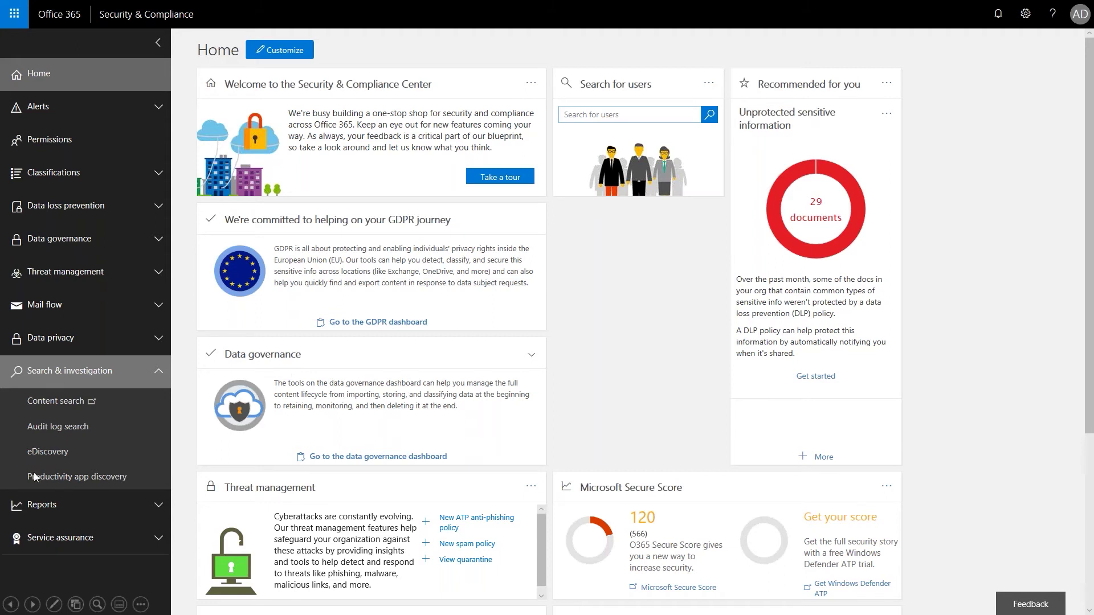
left_click(53, 454)
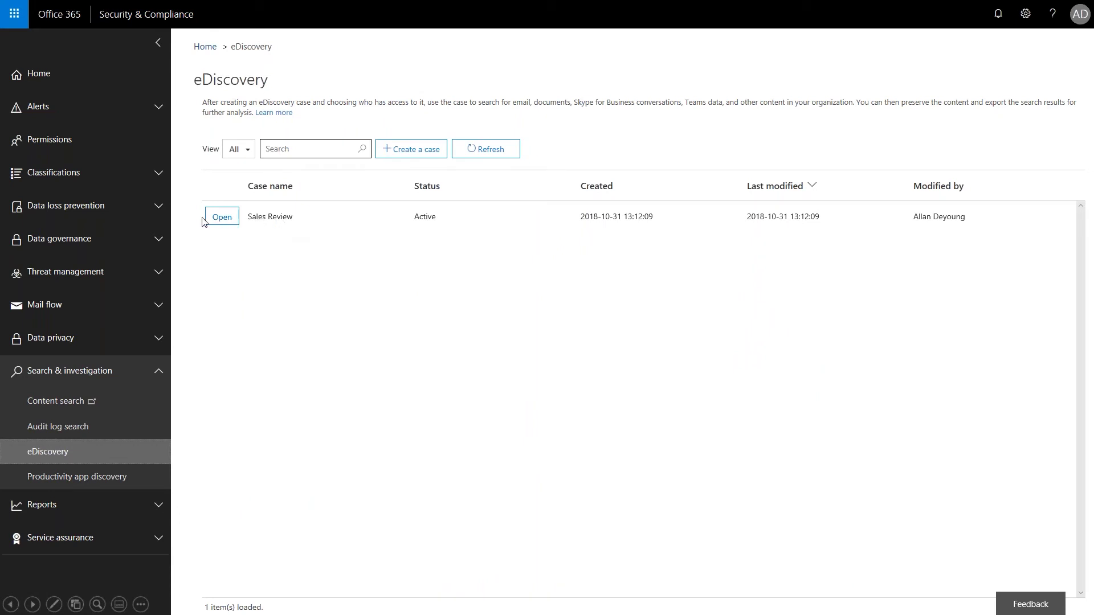
Step: Open the Sales Review case and review its Holds, then its Searches listing Sales emails
left_click(222, 219)
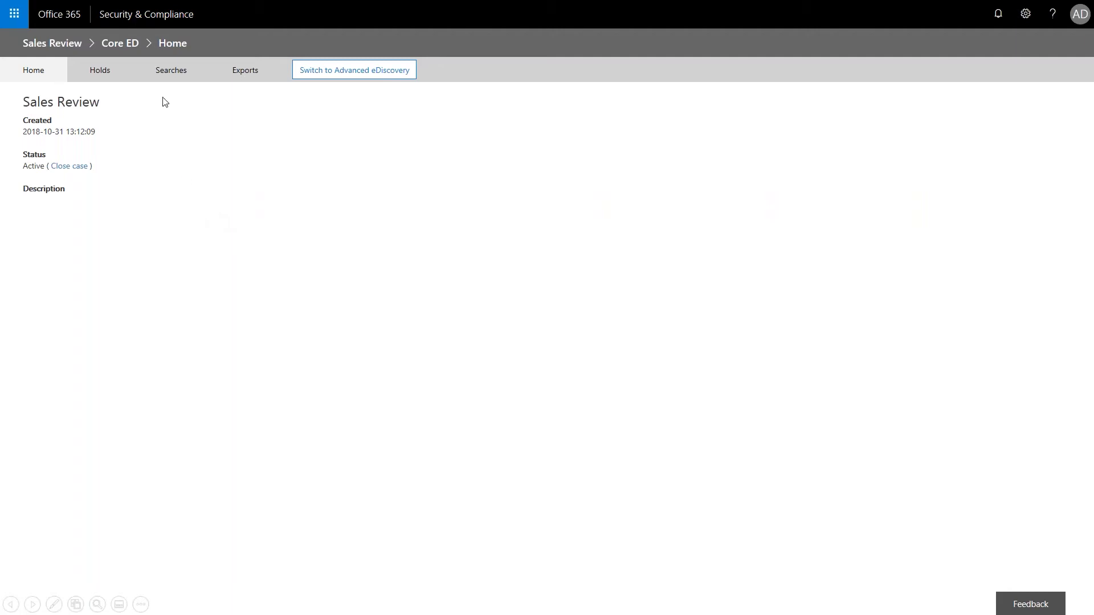
left_click(98, 74)
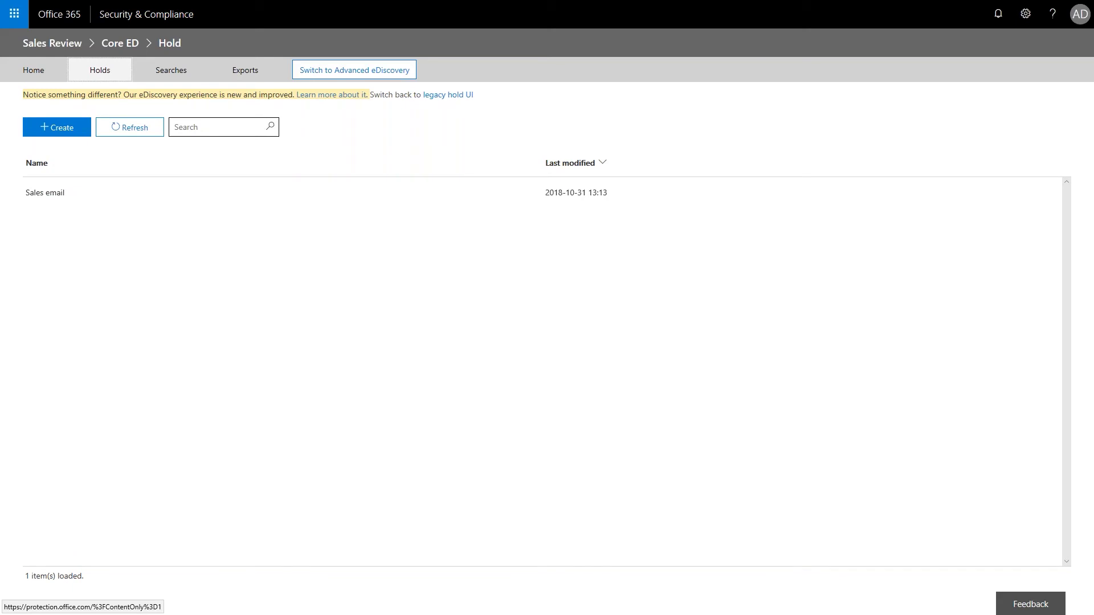
left_click(183, 72)
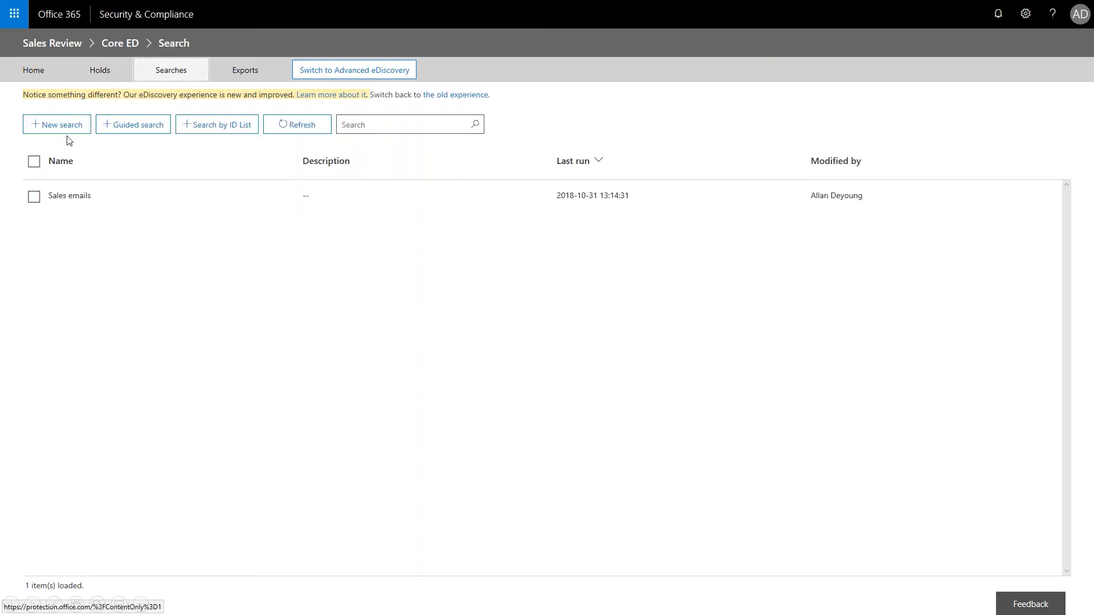
Step: Switch the case to Advanced eDiscovery and show the Express analysis setup for Sales emails
left_click(361, 71)
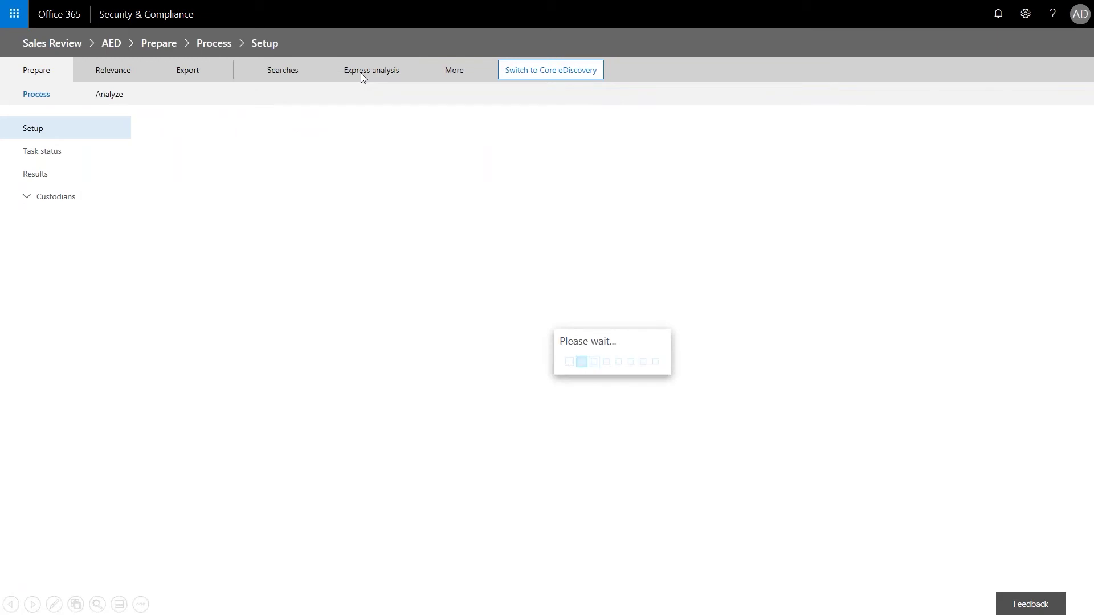
left_click(104, 71)
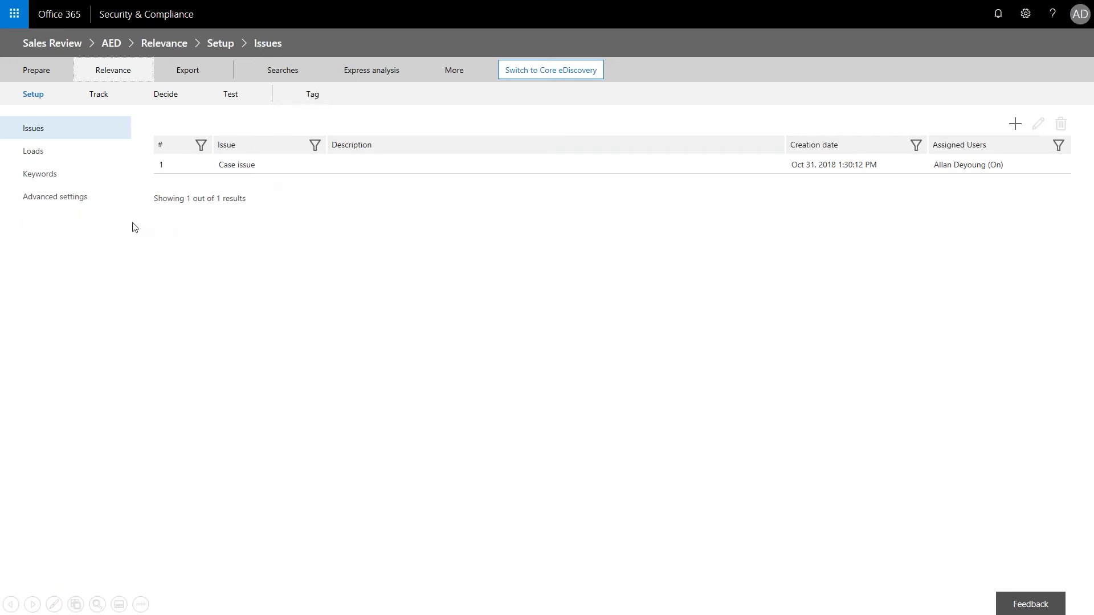
left_click(387, 69)
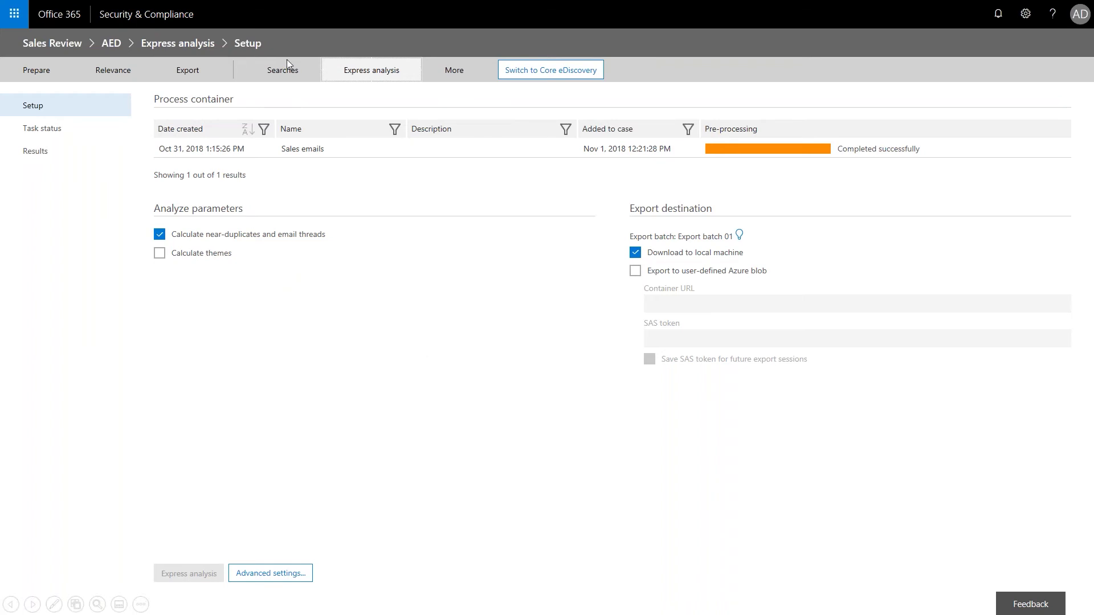
Step: Review the Express analysis Process, Analyze and Export results: 6475 items, 6033 emails plus 442 attachments
left_click(33, 152)
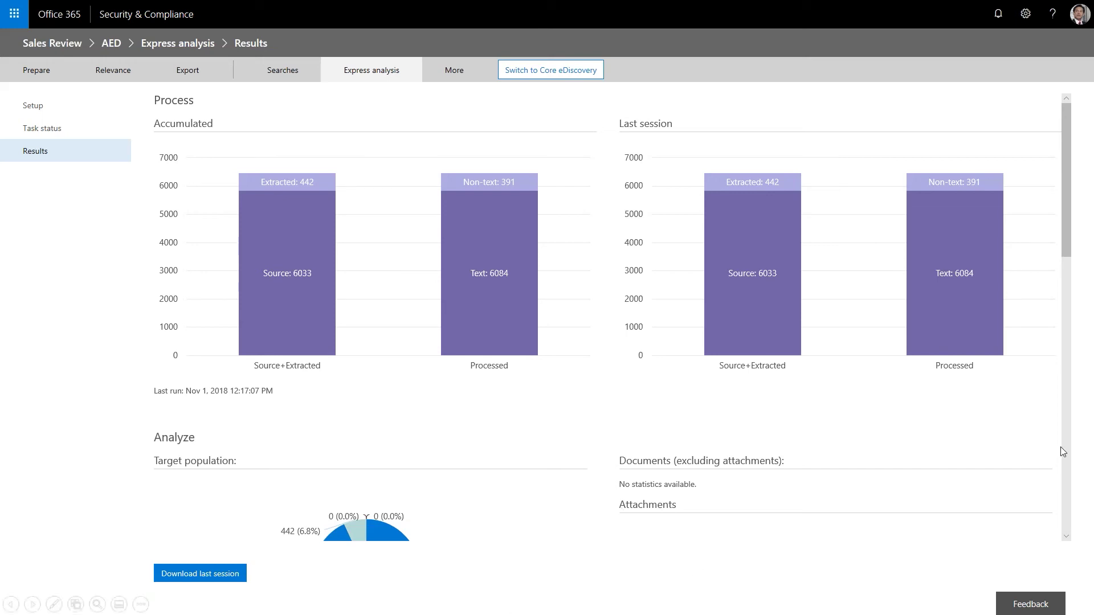
scroll(1064, 336, "down", 3)
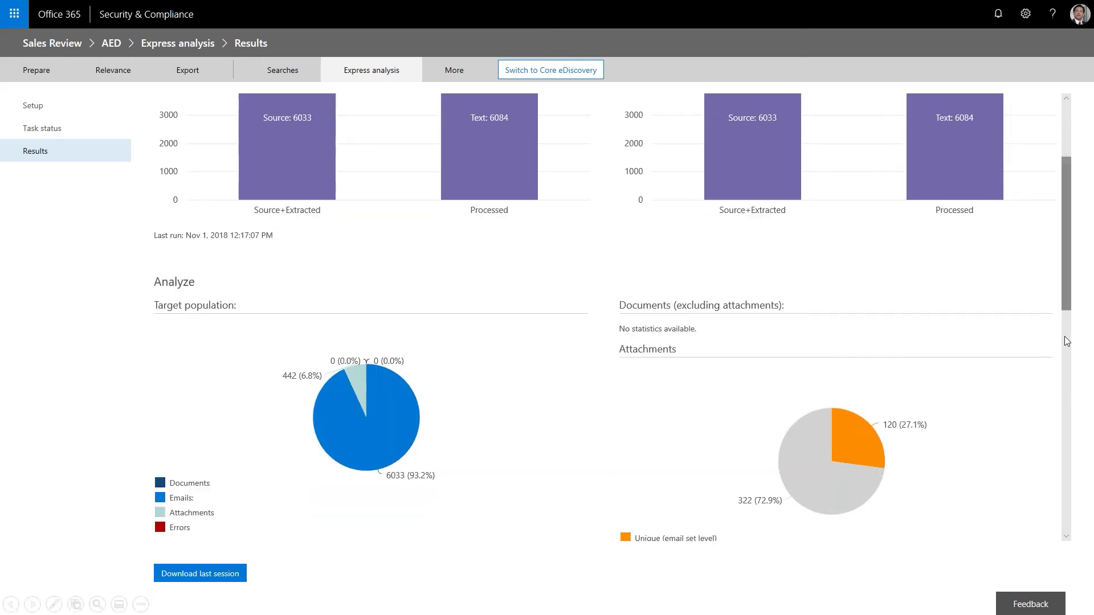
scroll(1065, 337, "down", 3)
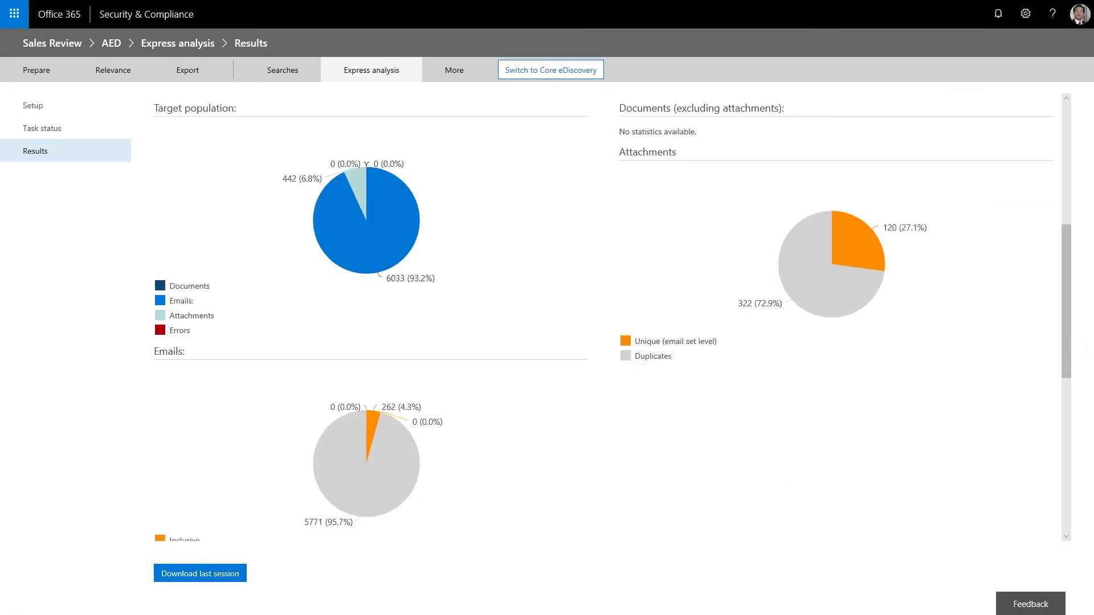
scroll(1064, 501, "down", 7)
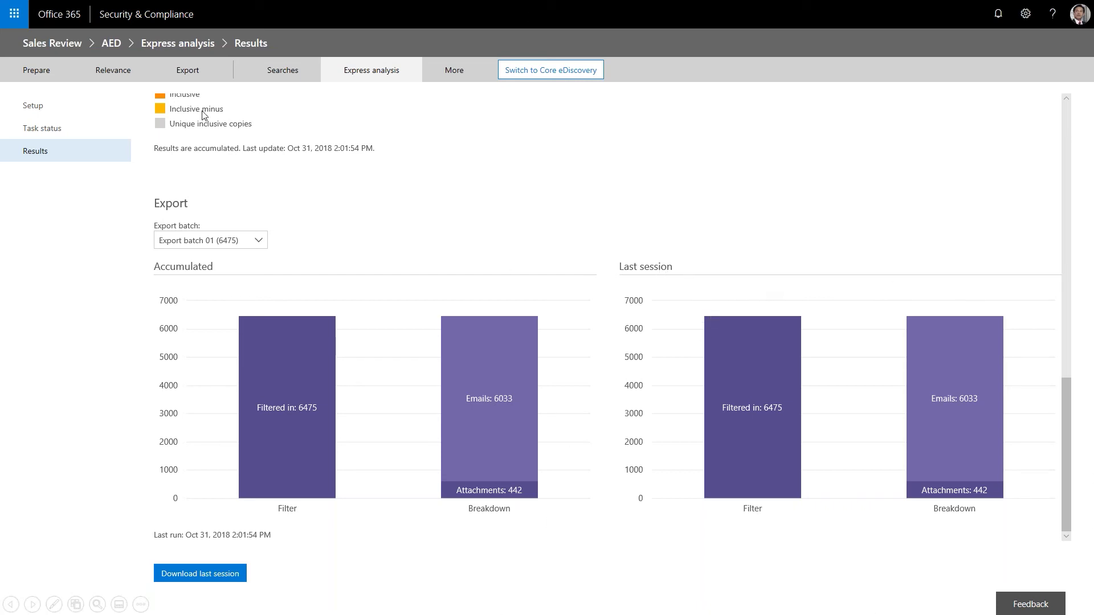
Step: Create a keyword search for 'Northwind', save it as 'Northwind' and run it for 34 results
left_click(277, 71)
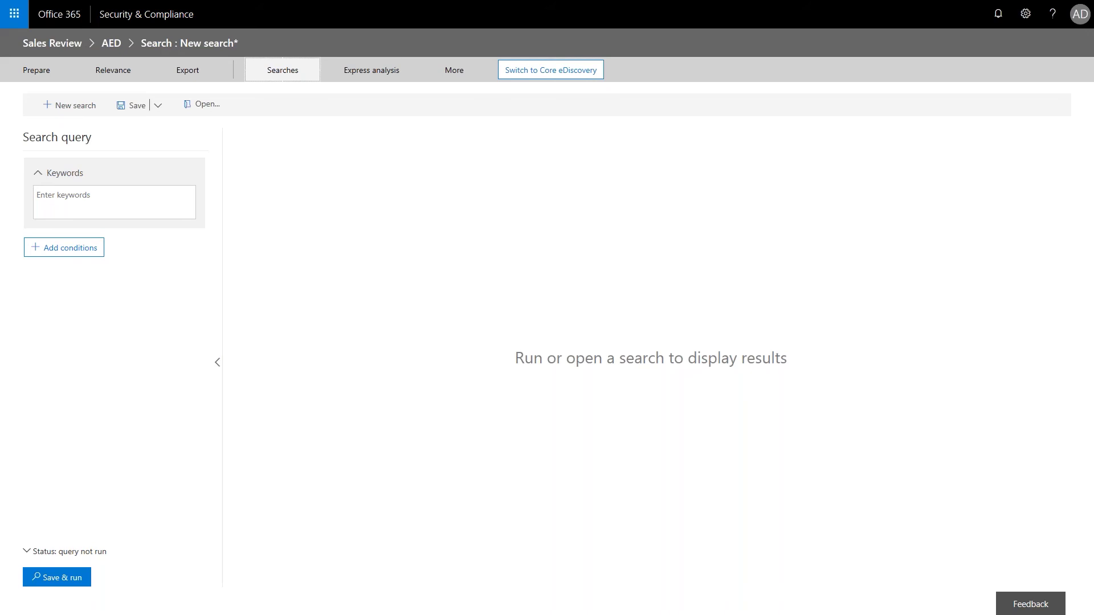
left_click(62, 205)
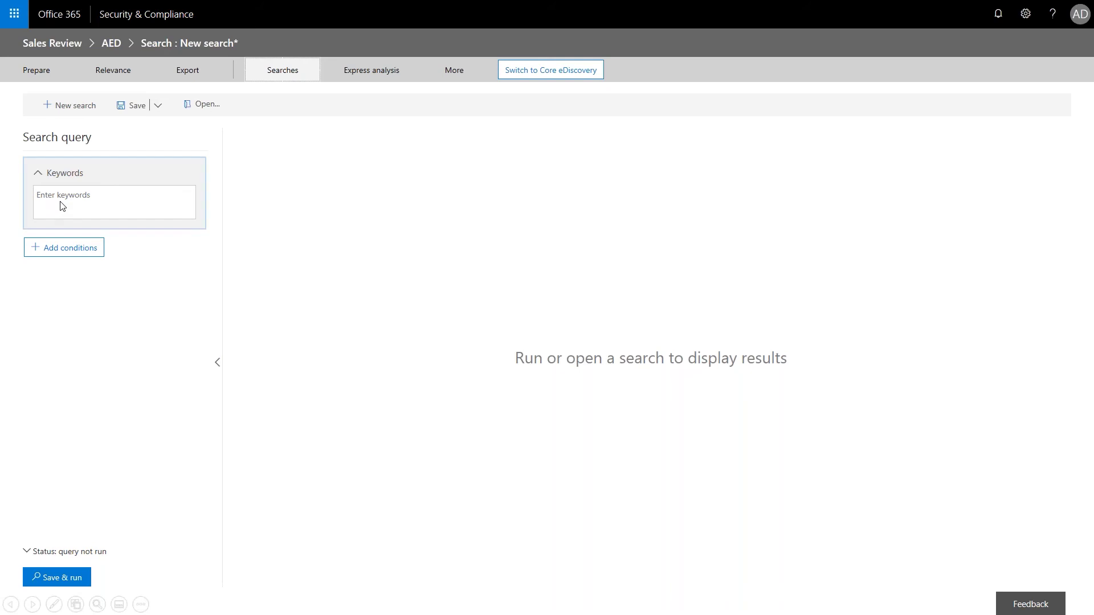
type("Northwi")
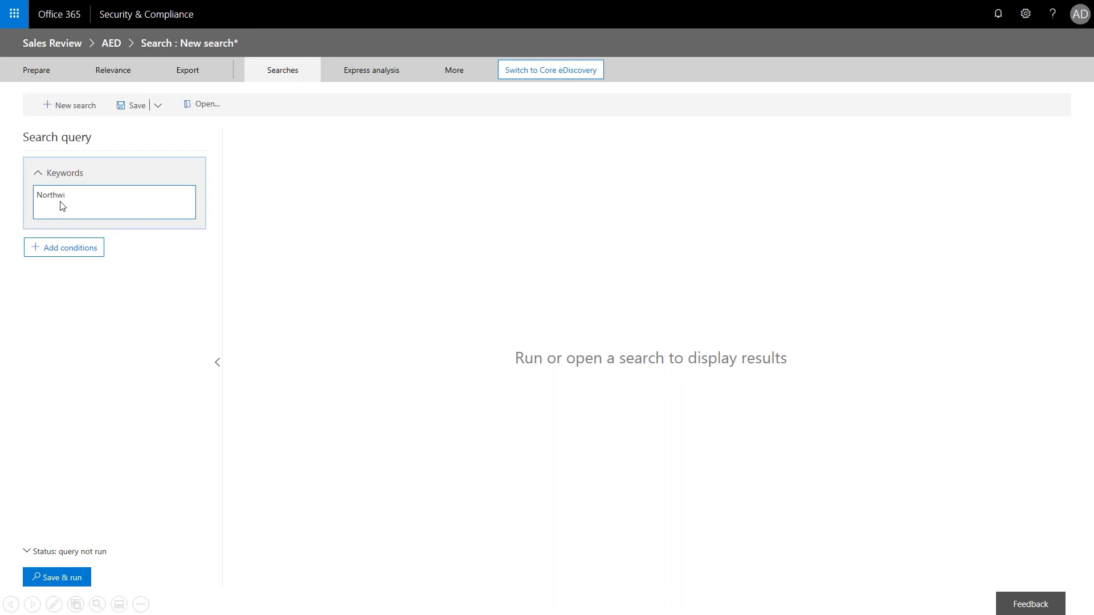
type("nd")
left_click(62, 578)
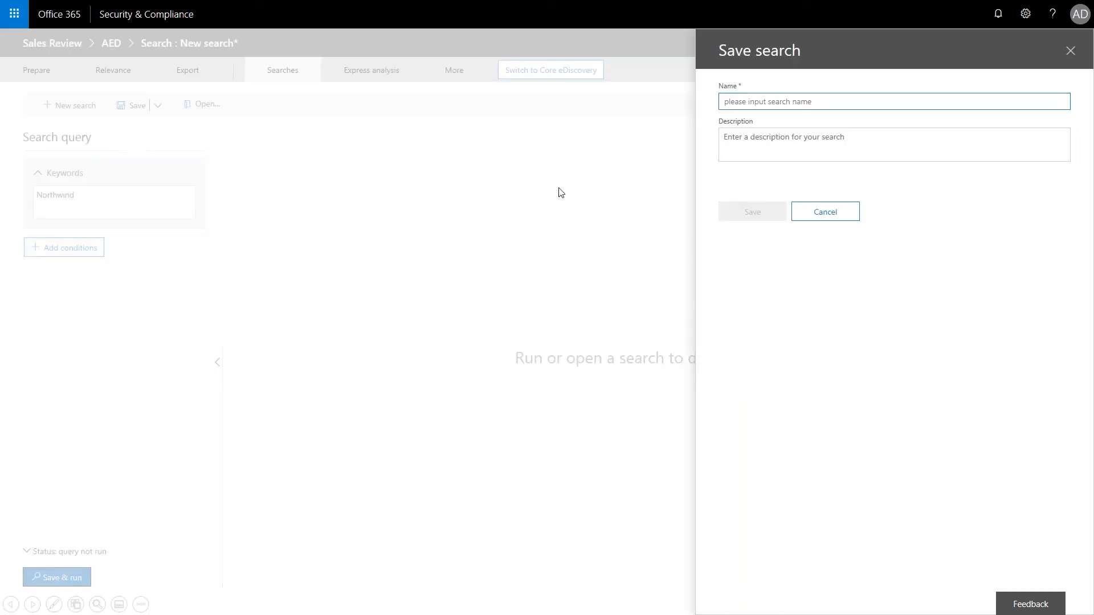
left_click(775, 109)
type("Nor")
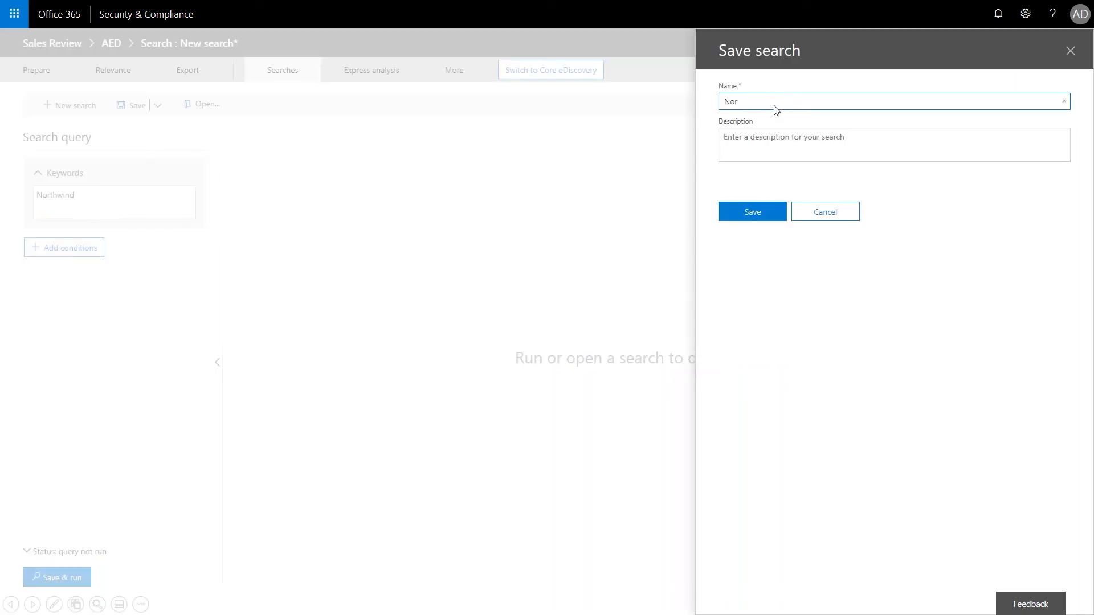
type("thwind")
left_click(743, 220)
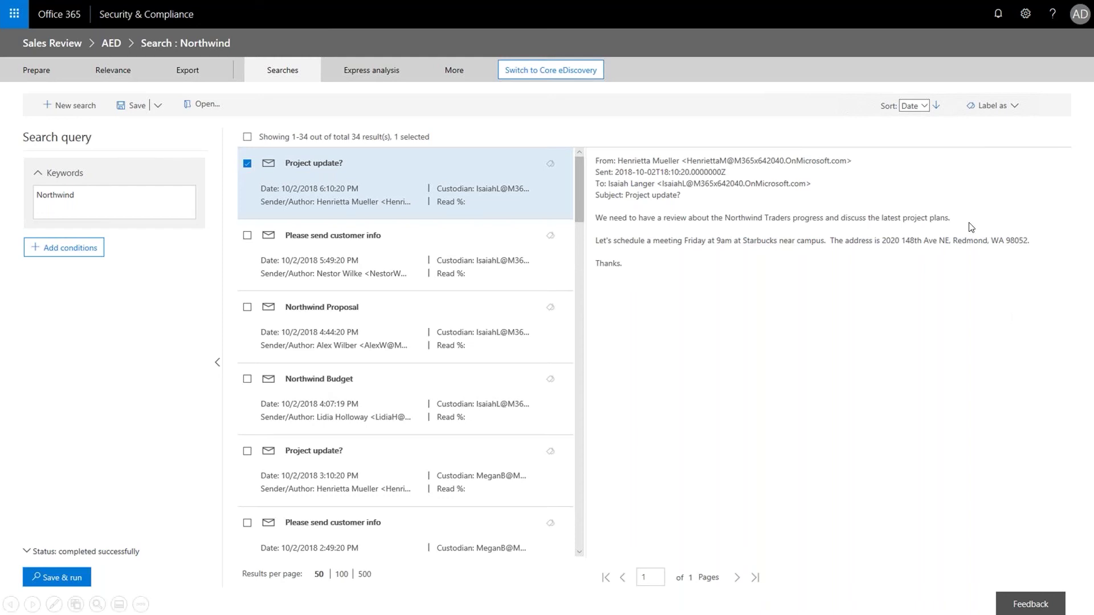
Step: Create a new label named 'Northwind'
left_click(998, 107)
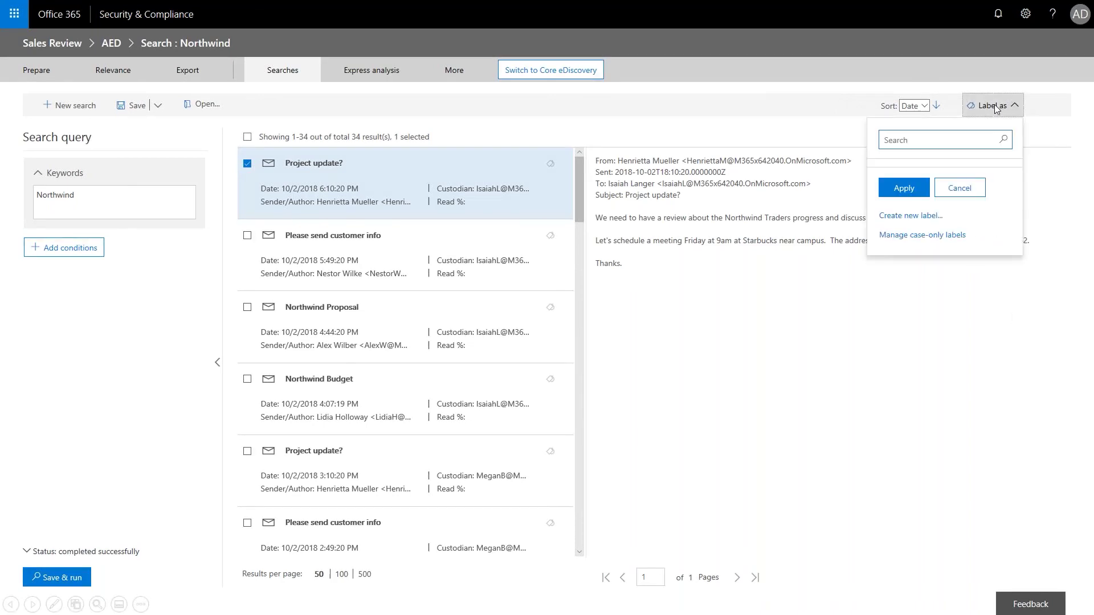
left_click(899, 216)
type("N")
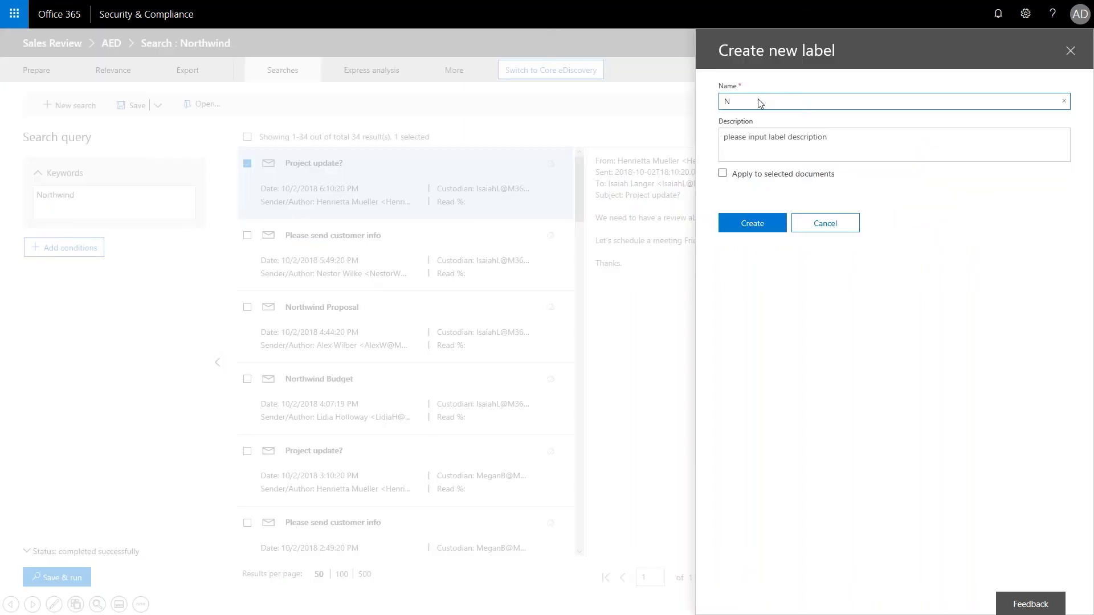
type("orthwind")
left_click(743, 222)
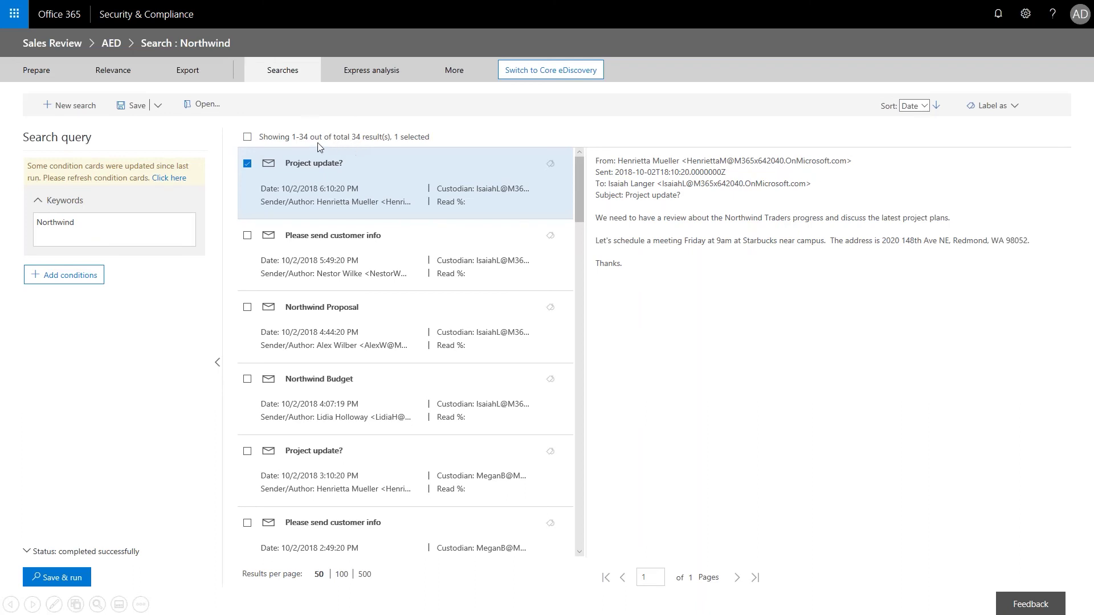
Step: Apply the Northwind label to all 34 search results
left_click(247, 137)
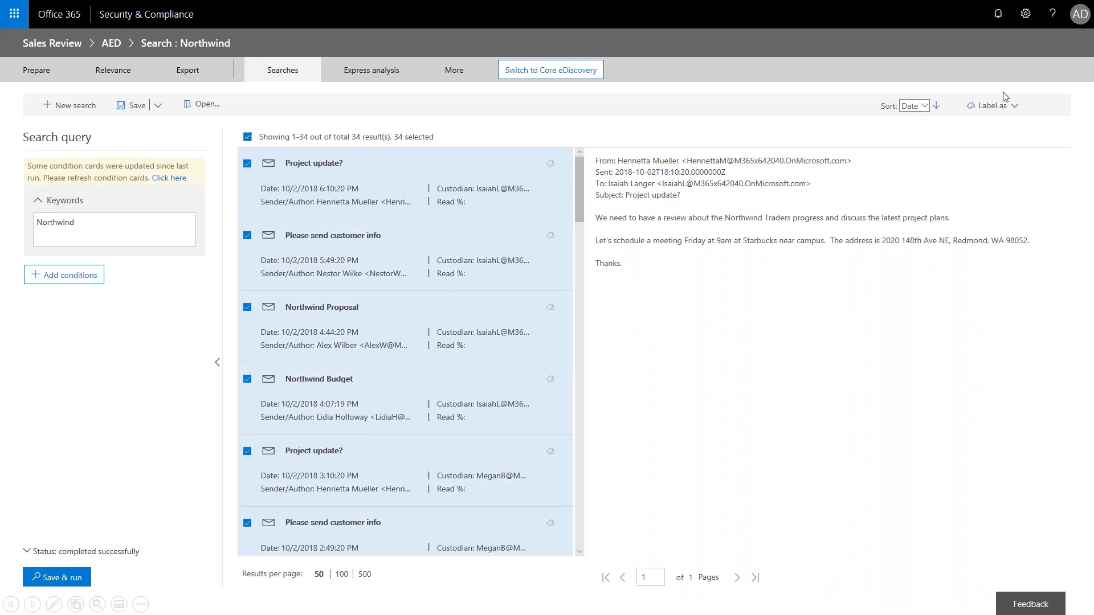
left_click(1009, 114)
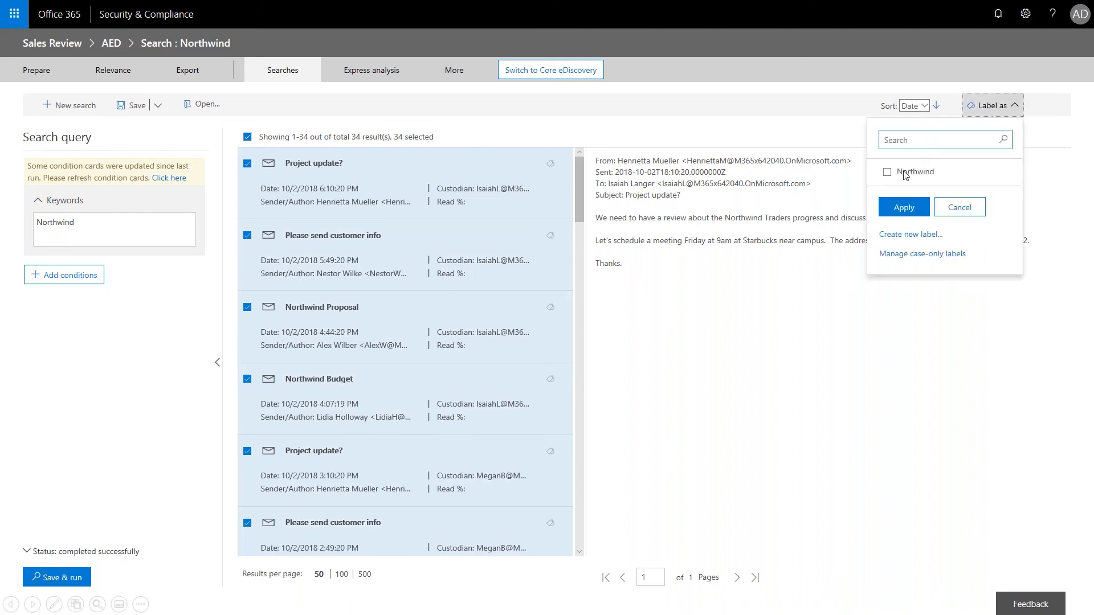
left_click(886, 173)
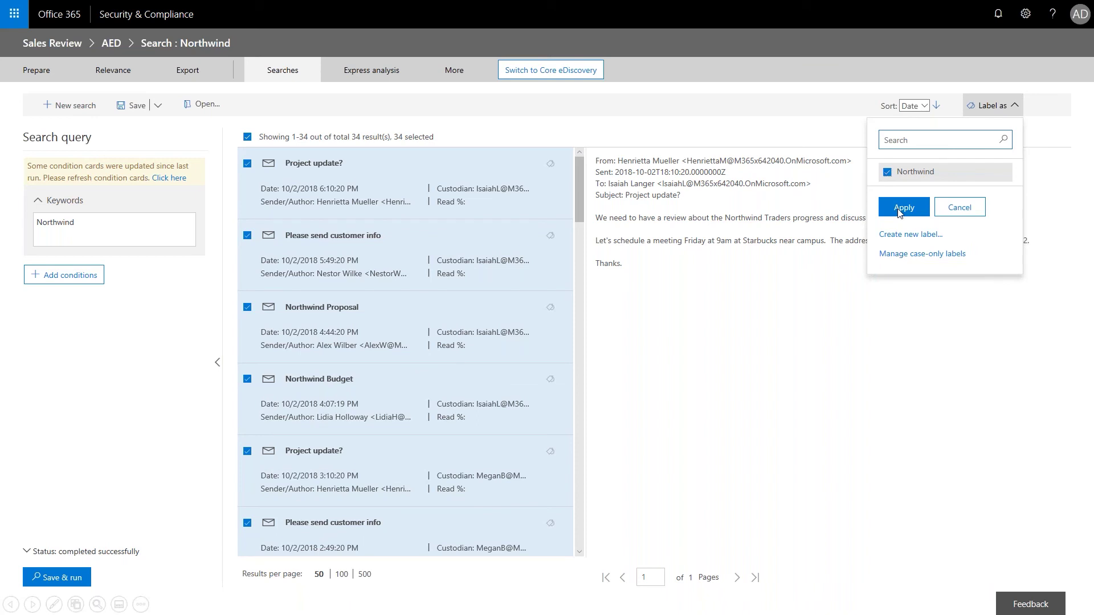
left_click(900, 209)
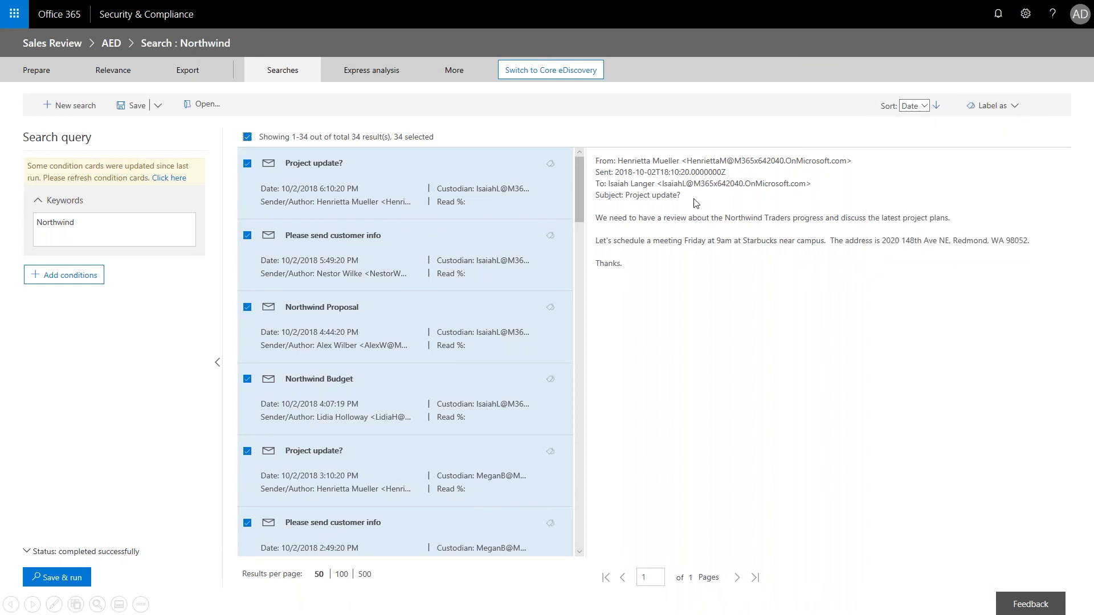